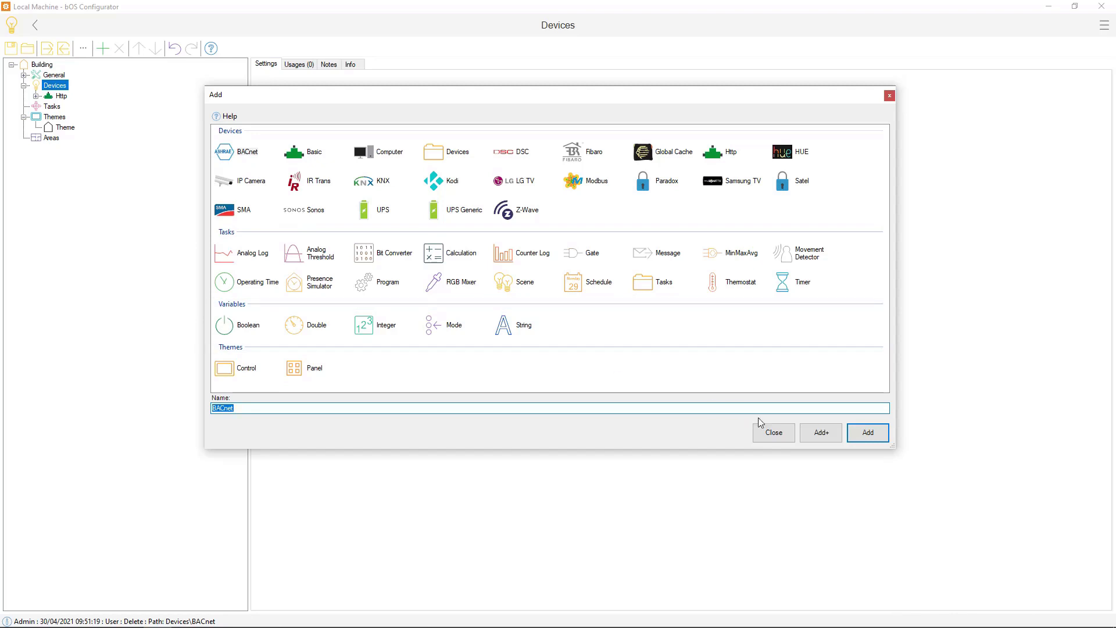
- Add a BACnet driver under Devices and keep IPUDP as its connection type
{"action": "left_click", "coordinate": [876, 437]}
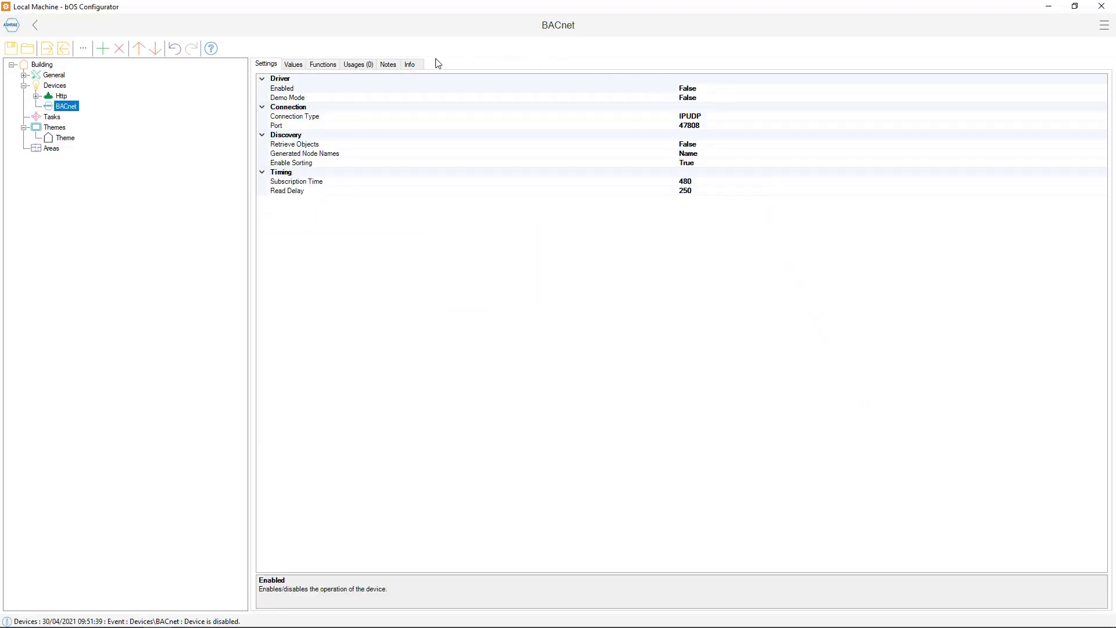
{"action": "left_click", "coordinate": [300, 118]}
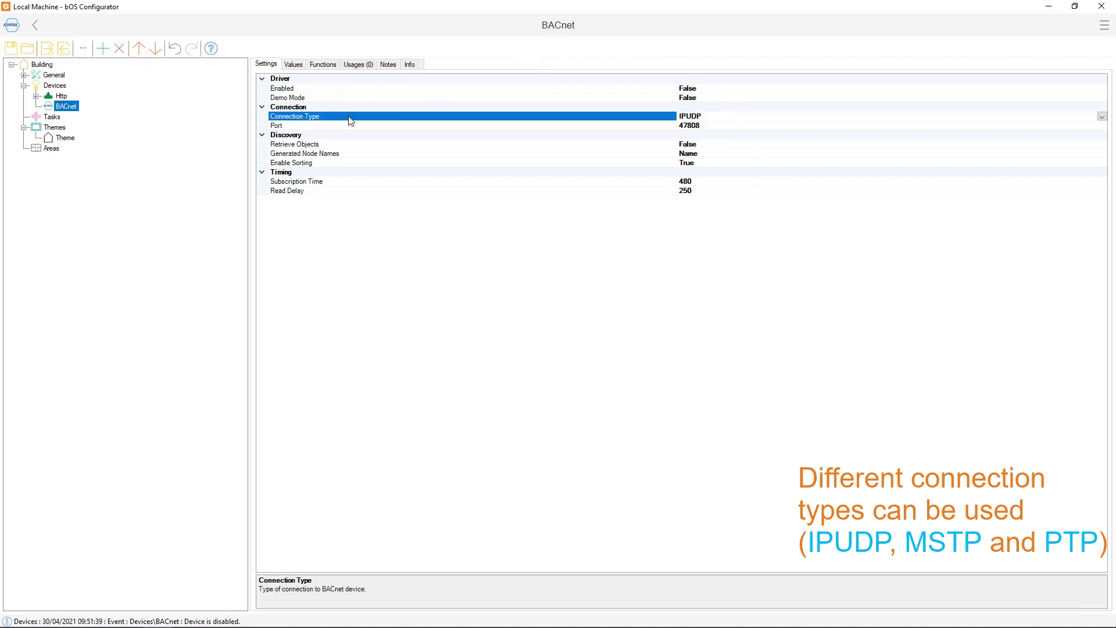
{"action": "left_click", "coordinate": [1101, 117]}
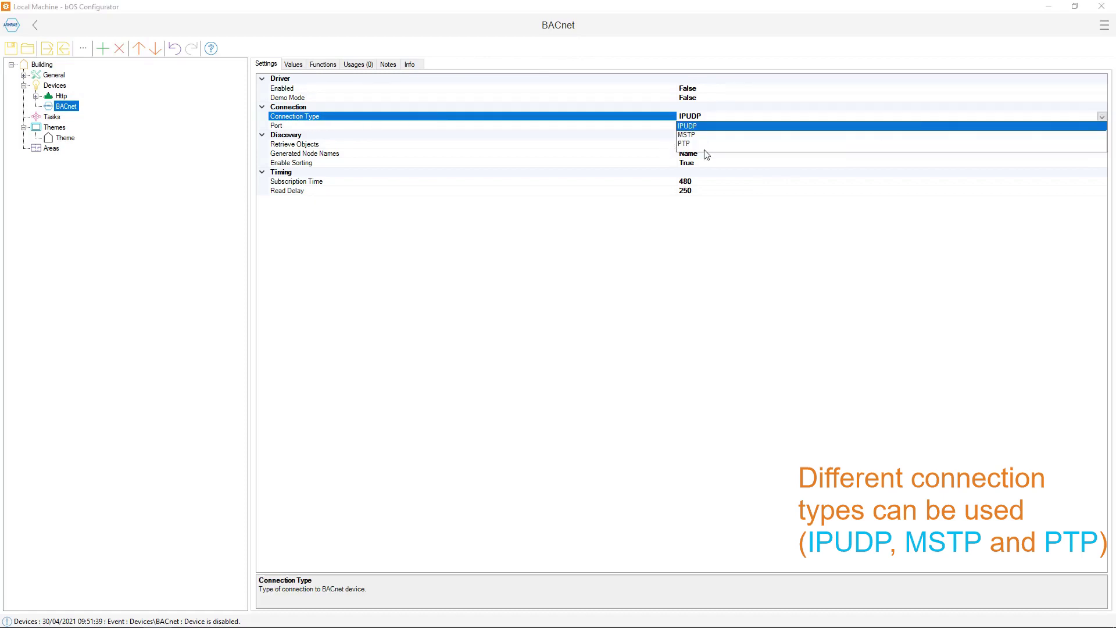
{"action": "left_click", "coordinate": [642, 130]}
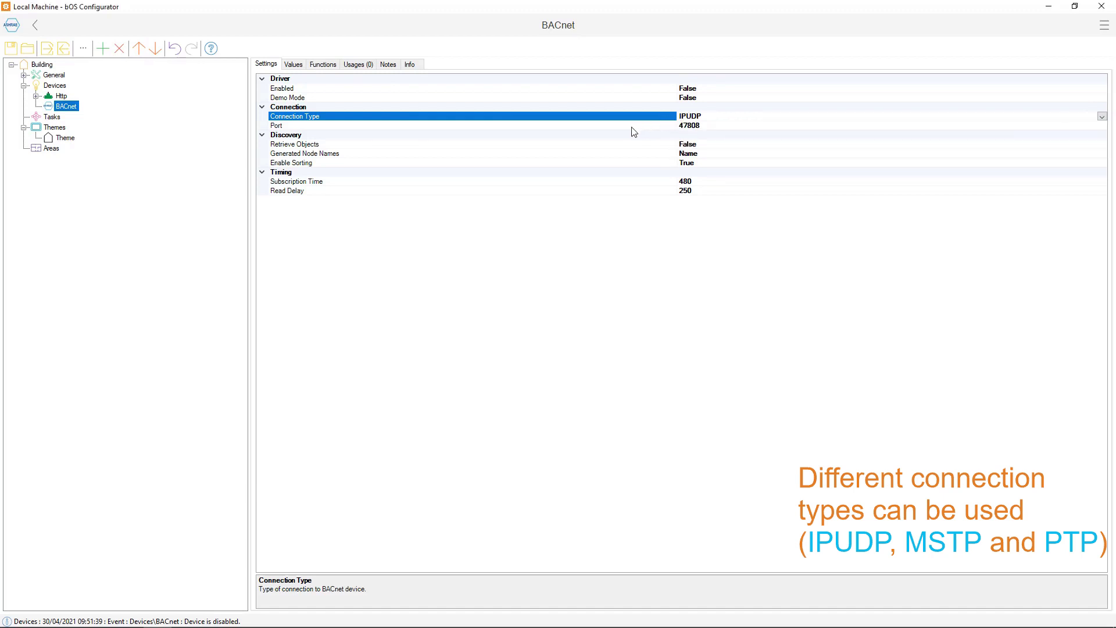
{"action": "left_click", "coordinate": [634, 126]}
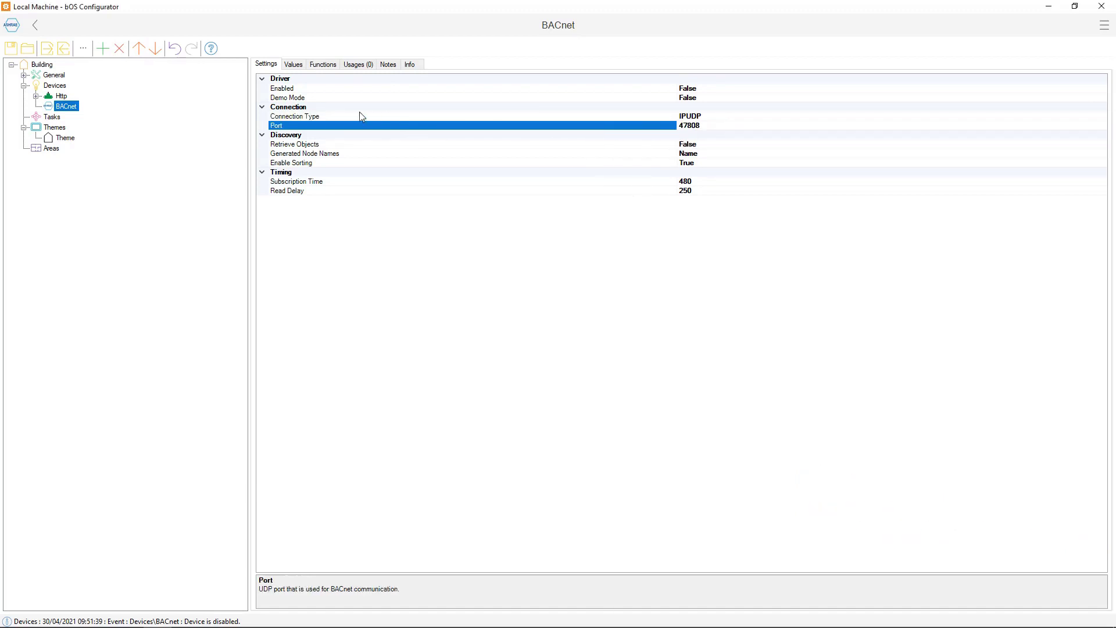
- Set the BACnet driver's Retrieve Objects discovery setting to True
{"action": "left_click", "coordinate": [279, 146]}
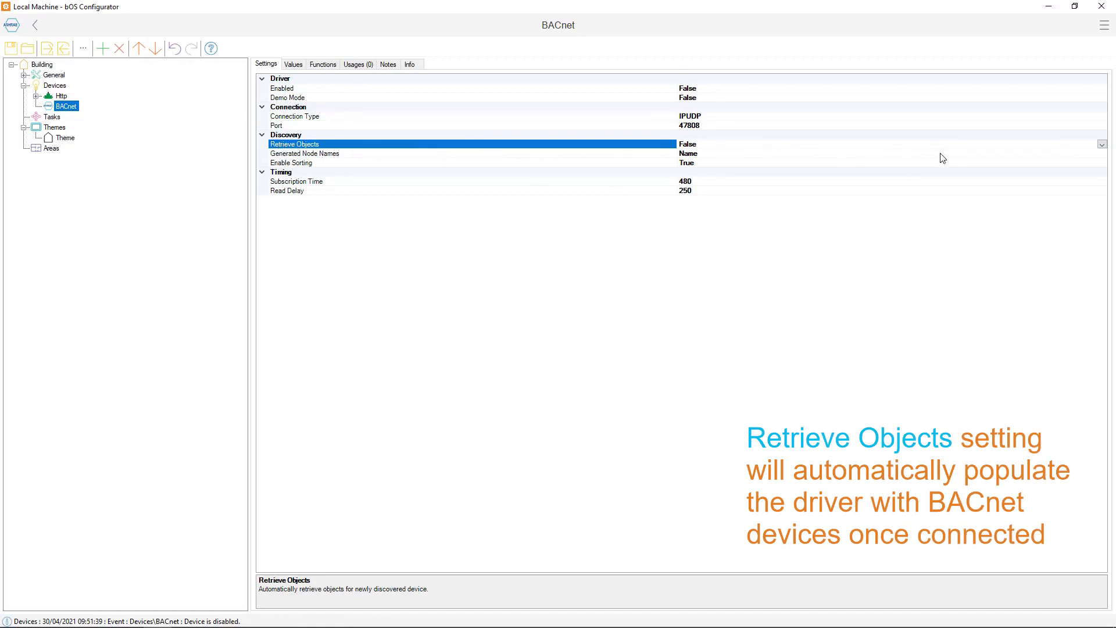
{"action": "left_click", "coordinate": [1101, 145]}
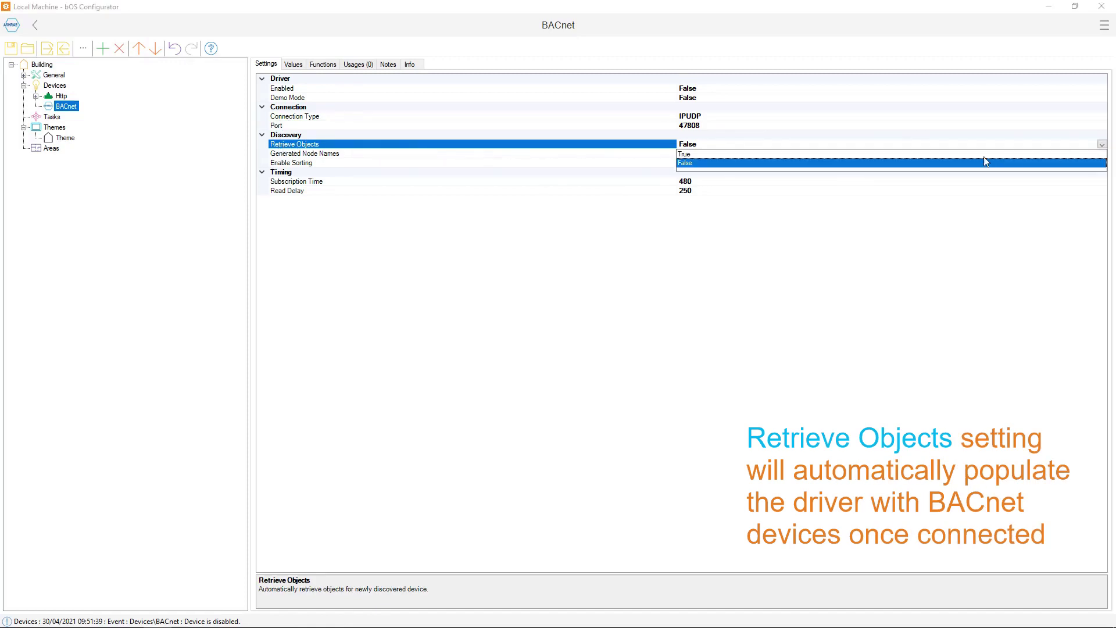
{"action": "left_click", "coordinate": [687, 155]}
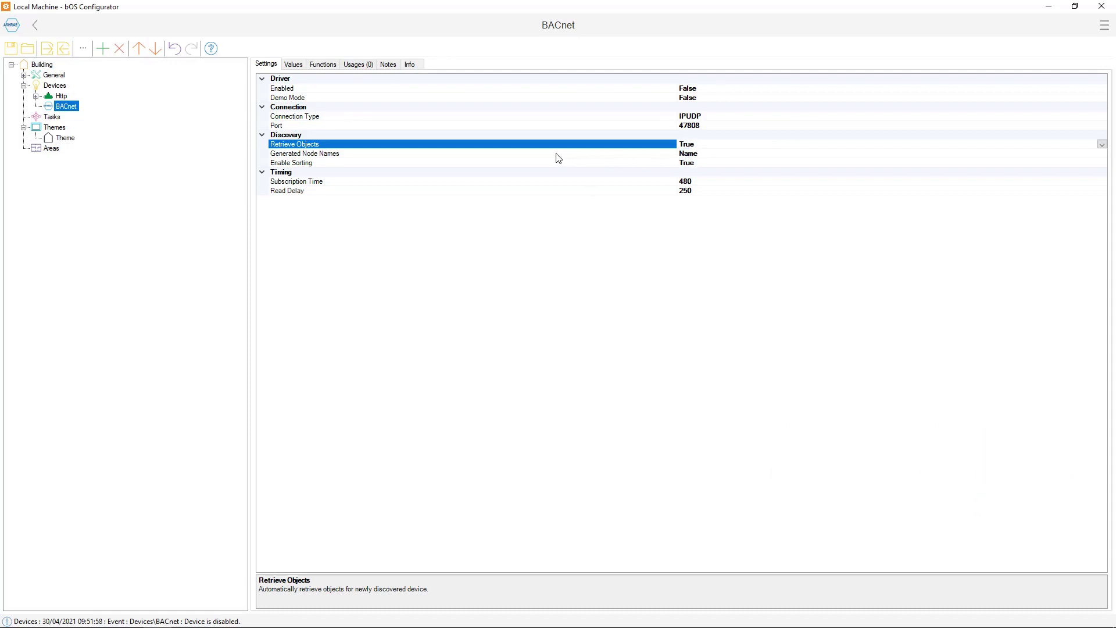
- Review the driver's Generated Node Names options, Enable Sorting, Subscription Time and Read Delay settings
{"action": "left_click", "coordinate": [342, 156]}
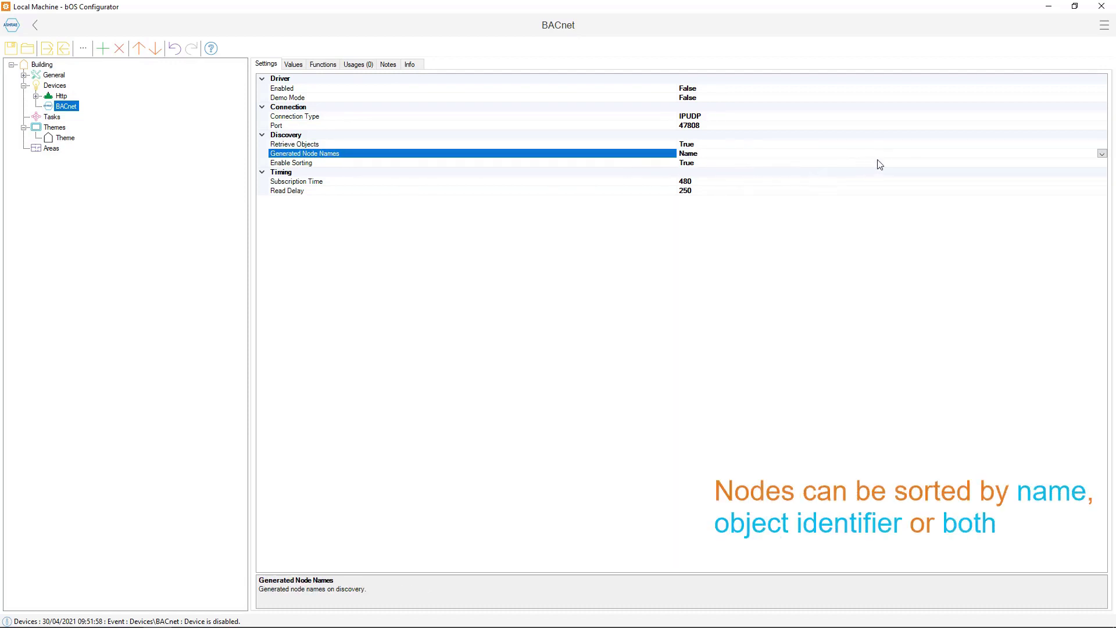
{"action": "left_click", "coordinate": [1100, 154]}
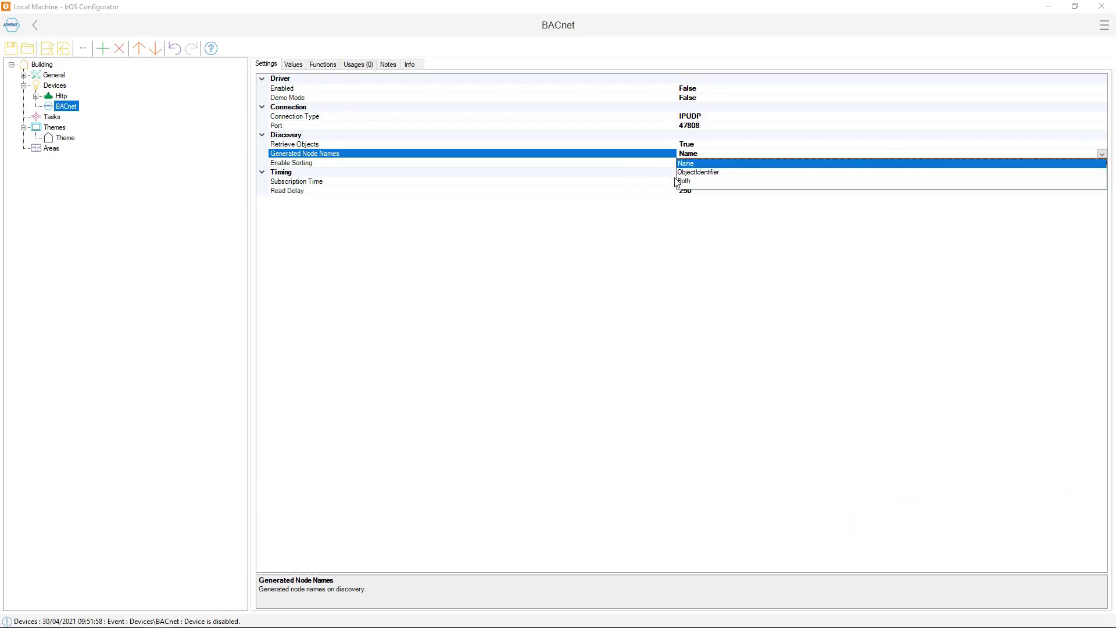
{"action": "left_click", "coordinate": [684, 221]}
{"action": "left_click", "coordinate": [280, 165]}
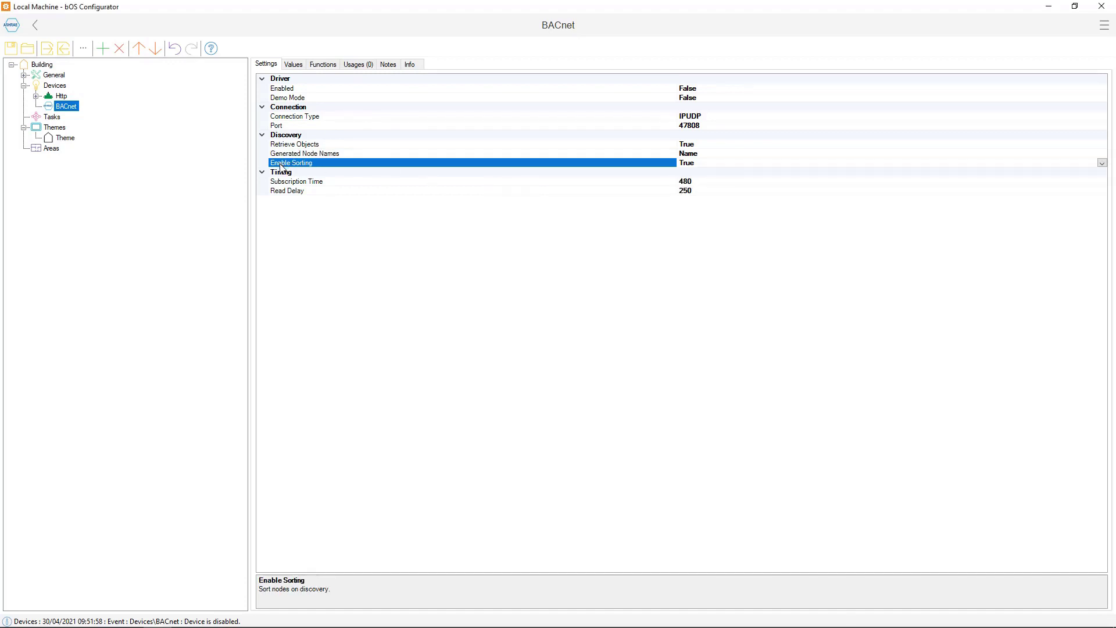
{"action": "left_click", "coordinate": [284, 181]}
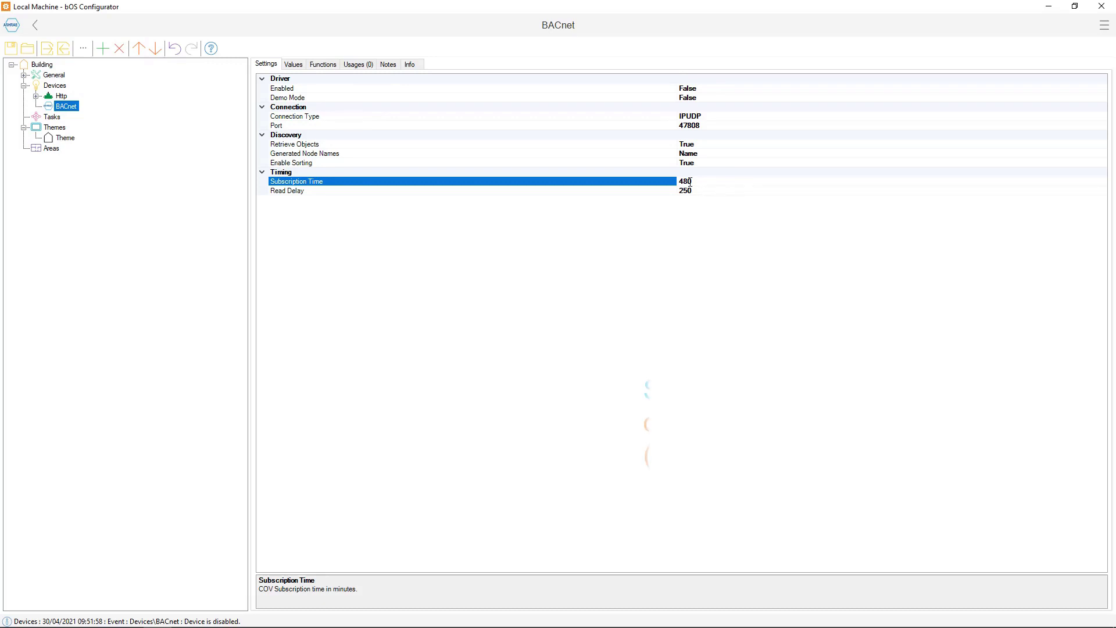
{"action": "left_click", "coordinate": [638, 193]}
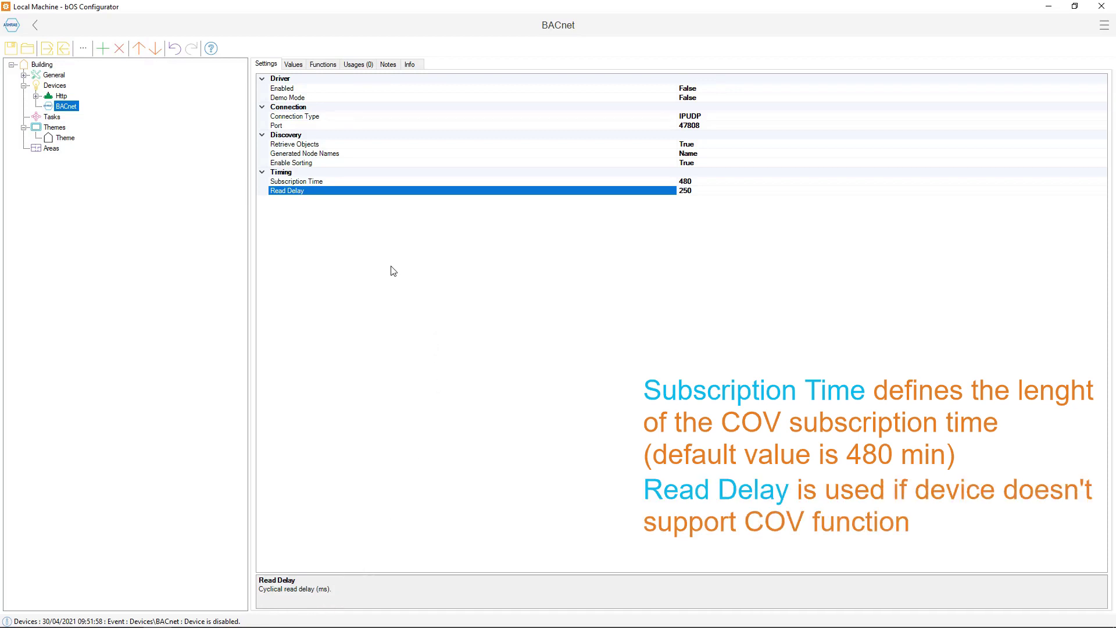
- Enable the BACnet driver and look through the objects of the automatically discovered RC Comfortclick device
{"action": "left_click", "coordinate": [302, 89]}
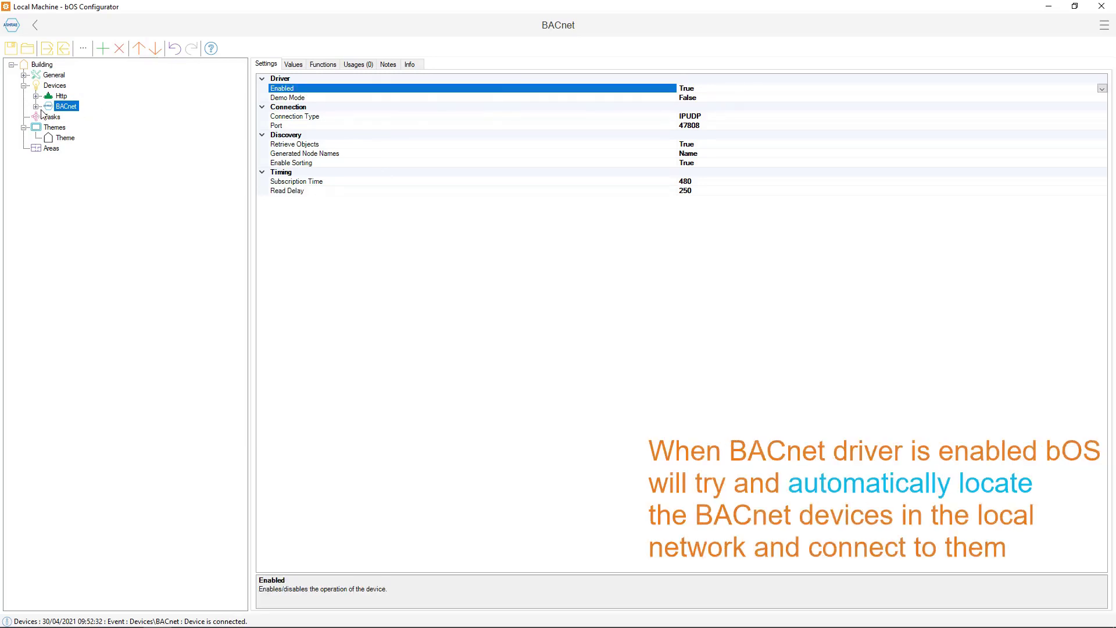
{"action": "left_click", "coordinate": [36, 107]}
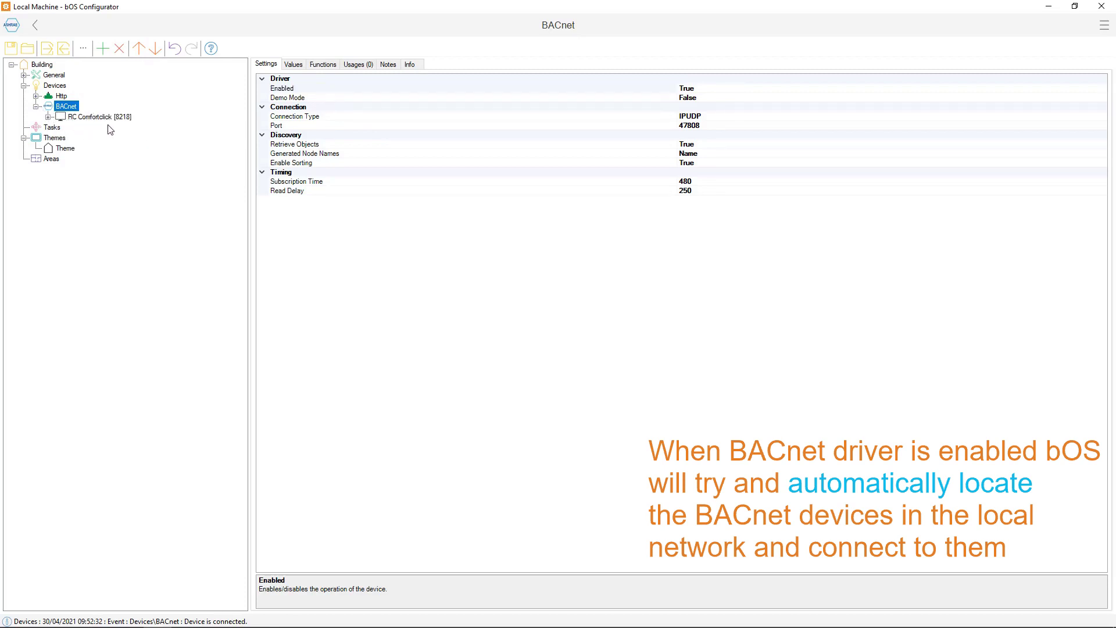
{"action": "left_click", "coordinate": [48, 116]}
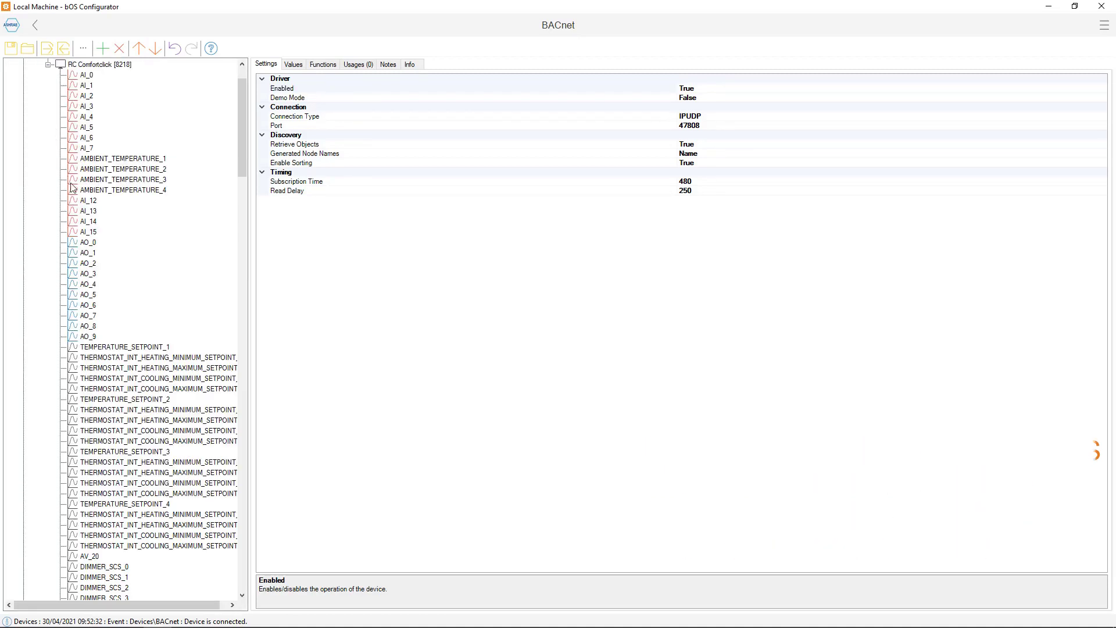
{"action": "scroll", "coordinate": [75, 203], "scroll_direction": "down", "scroll_amount": 4}
{"action": "scroll", "coordinate": [74, 203], "scroll_direction": "up", "scroll_amount": 5}
{"action": "scroll", "coordinate": [74, 203], "scroll_direction": "up", "scroll_amount": 1}
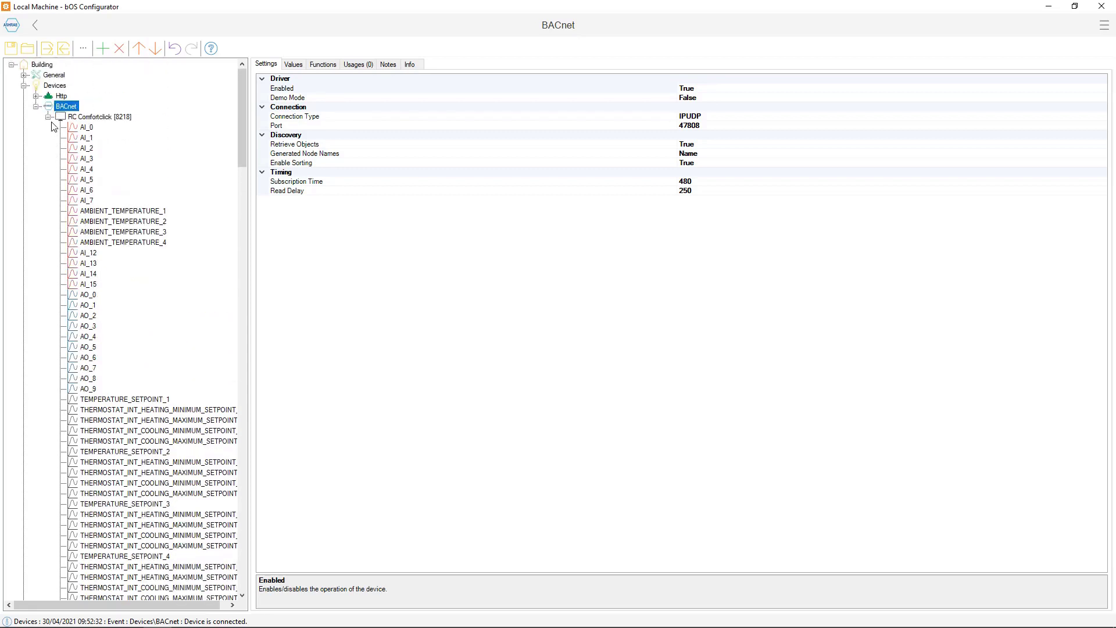
- Delete the discovered RC Comfortclick device and run the BACnet driver's Send WhoIs function to find it again
{"action": "left_click", "coordinate": [48, 116]}
{"action": "double_click", "coordinate": [66, 106]}
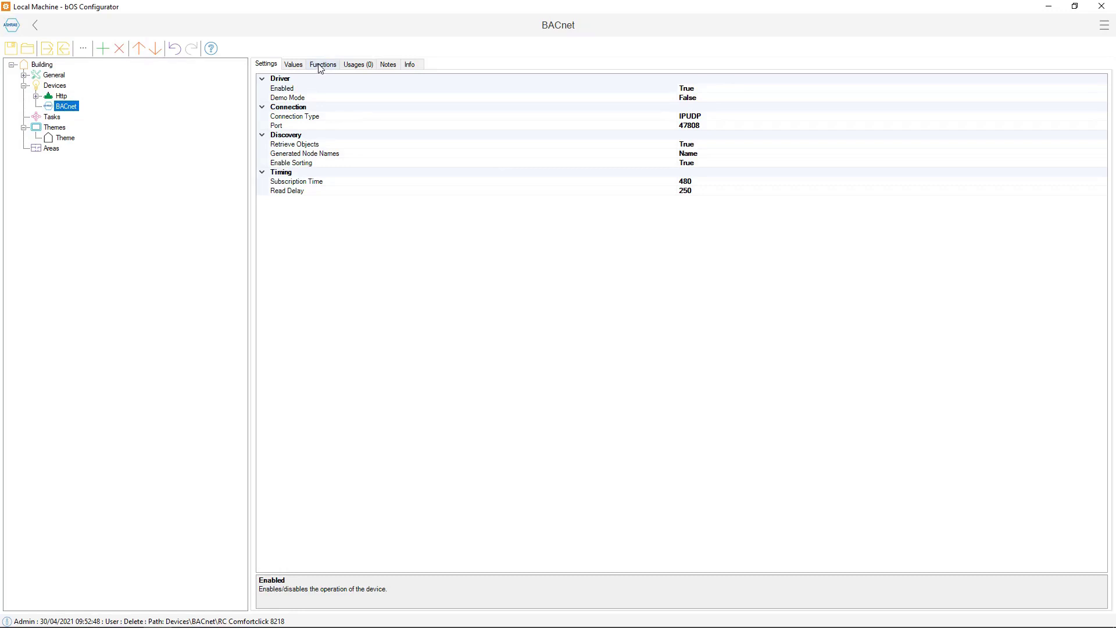
{"action": "left_click", "coordinate": [322, 65]}
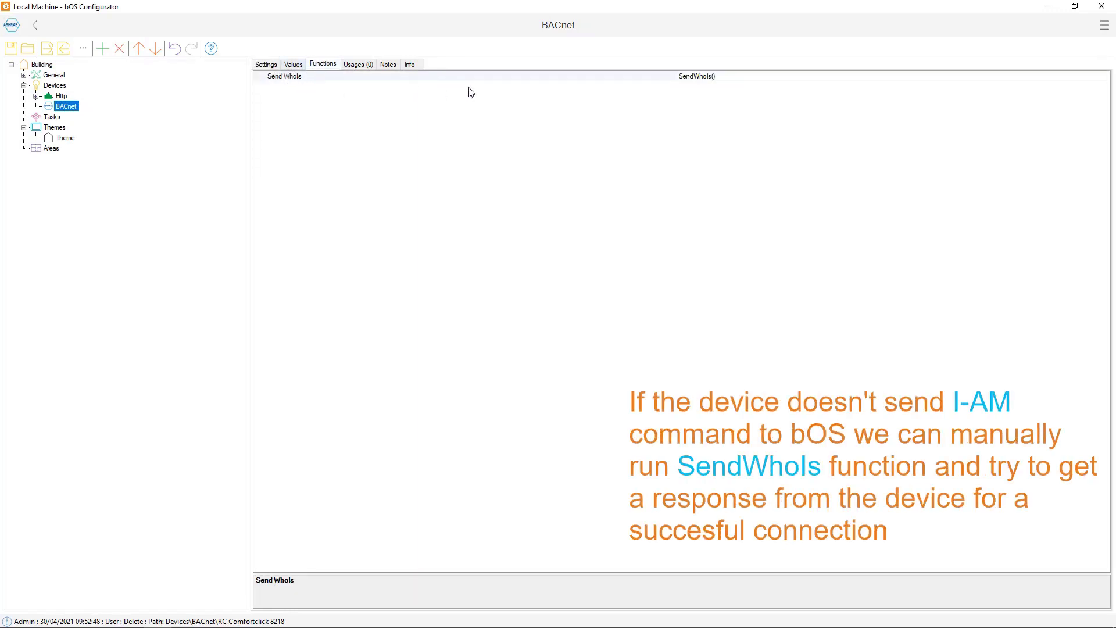
{"action": "left_click", "coordinate": [1104, 77]}
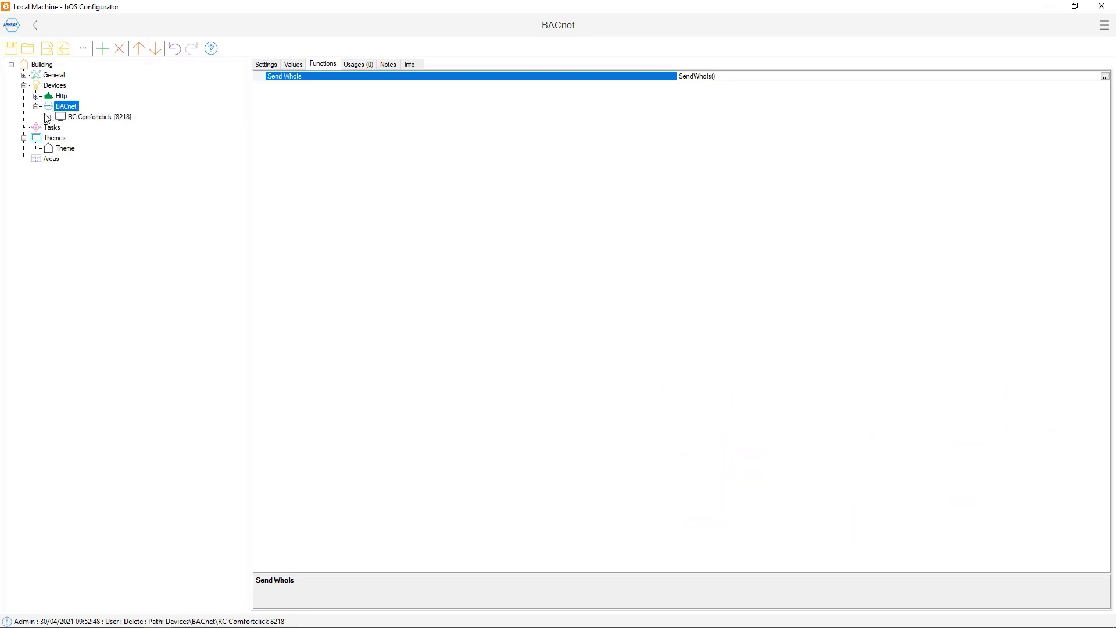
- Delete the rediscovered RC Comfortclick device and manually add a Device under the BACnet driver
{"action": "left_click", "coordinate": [256, 68]}
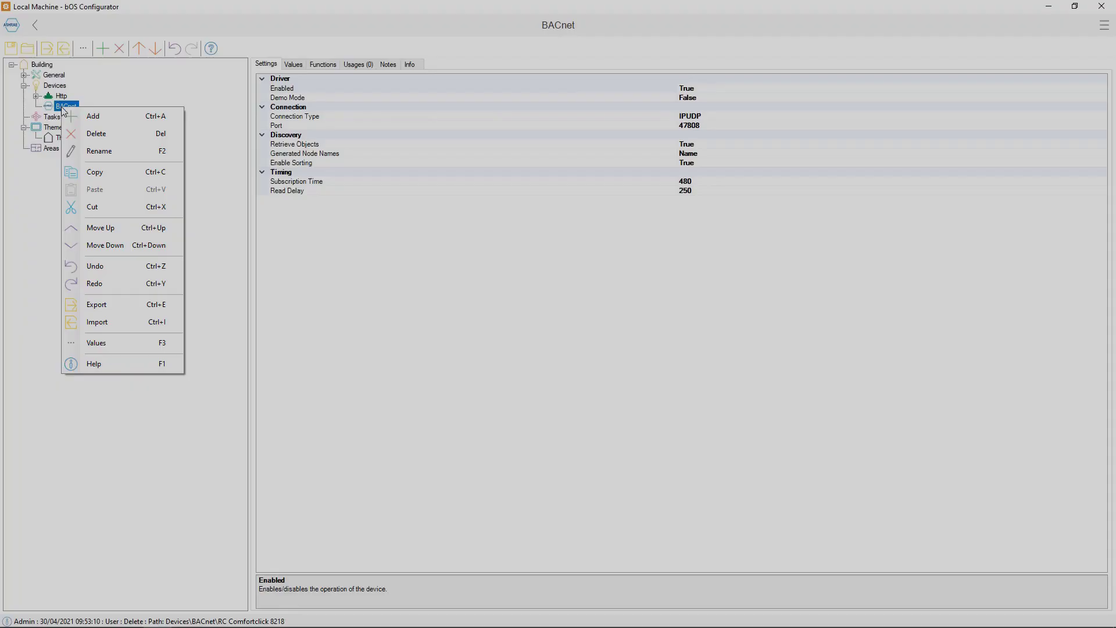
{"action": "left_click", "coordinate": [73, 115]}
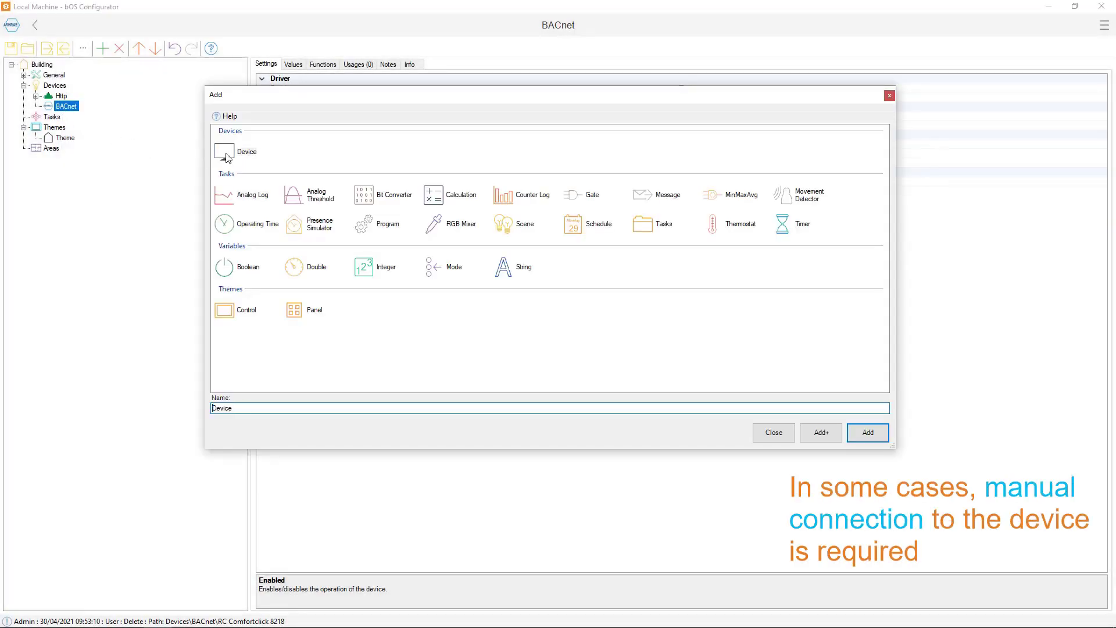
{"action": "left_click", "coordinate": [227, 158]}
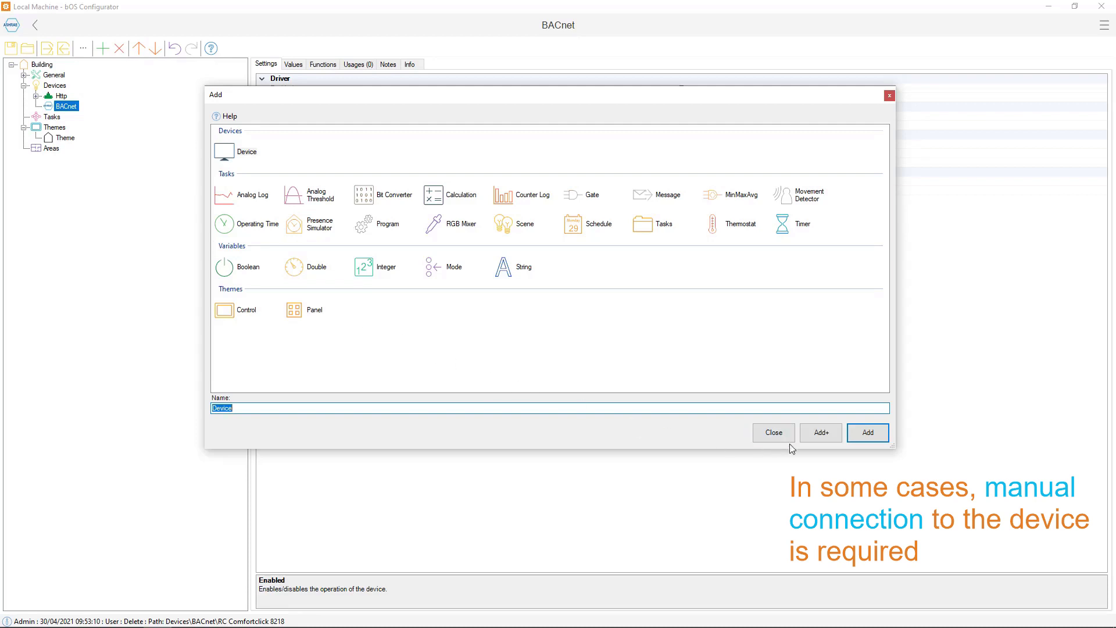
{"action": "left_click", "coordinate": [865, 434]}
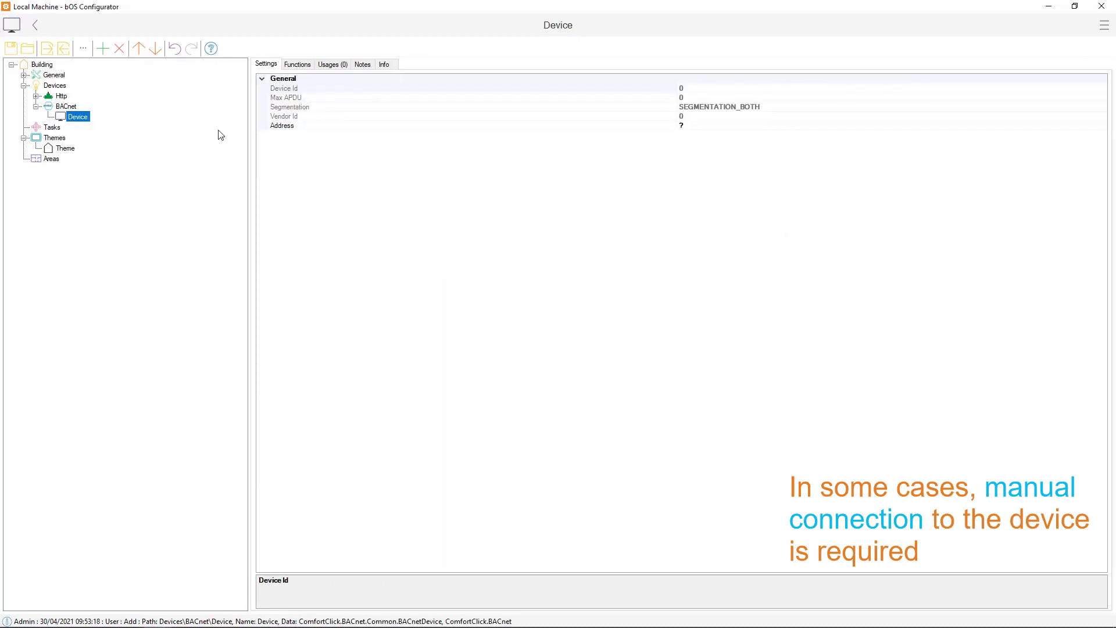
- Set the new device's BACnet address manually to IP 192.168.128.155, keeping port 47808
{"action": "left_click", "coordinate": [604, 126]}
{"action": "left_click", "coordinate": [75, 118]}
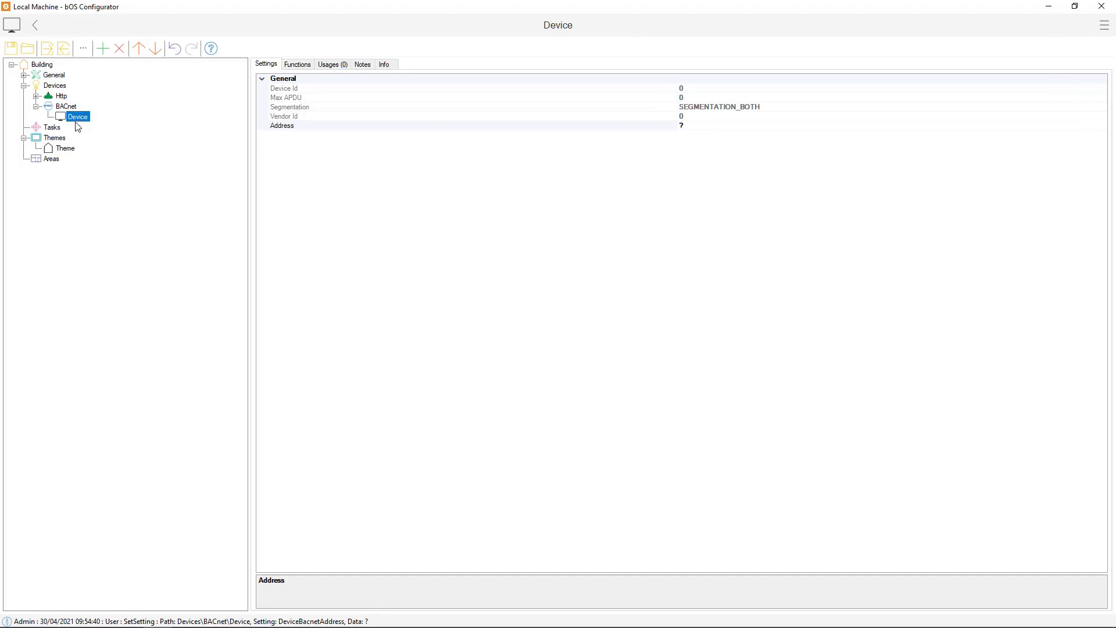
{"action": "left_click", "coordinate": [278, 127]}
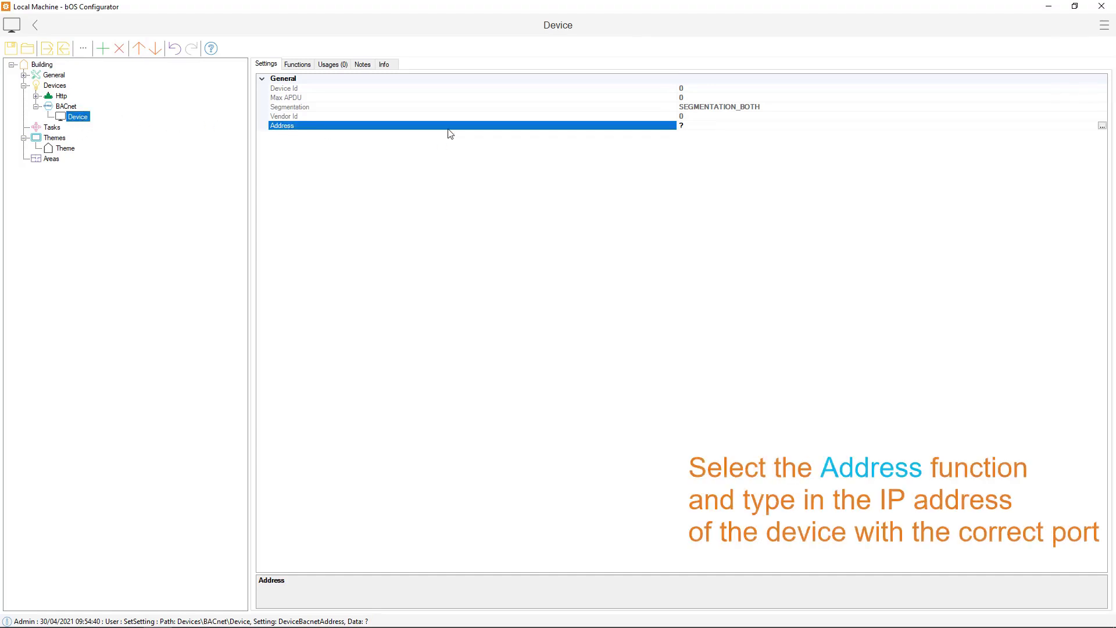
{"action": "left_click", "coordinate": [1102, 125]}
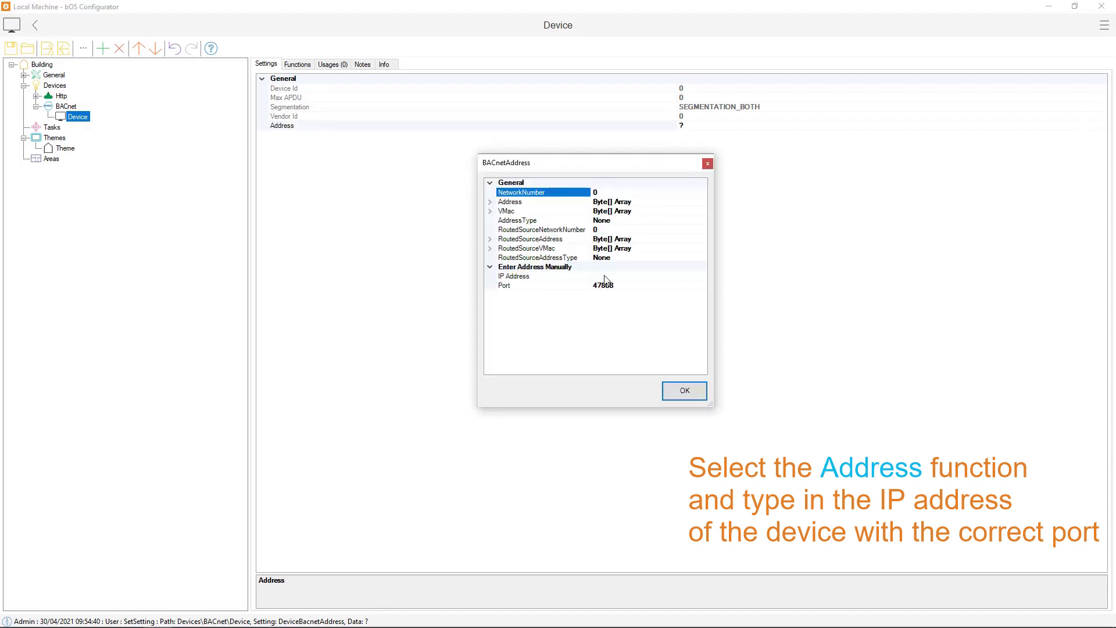
{"action": "left_click", "coordinate": [618, 276]}
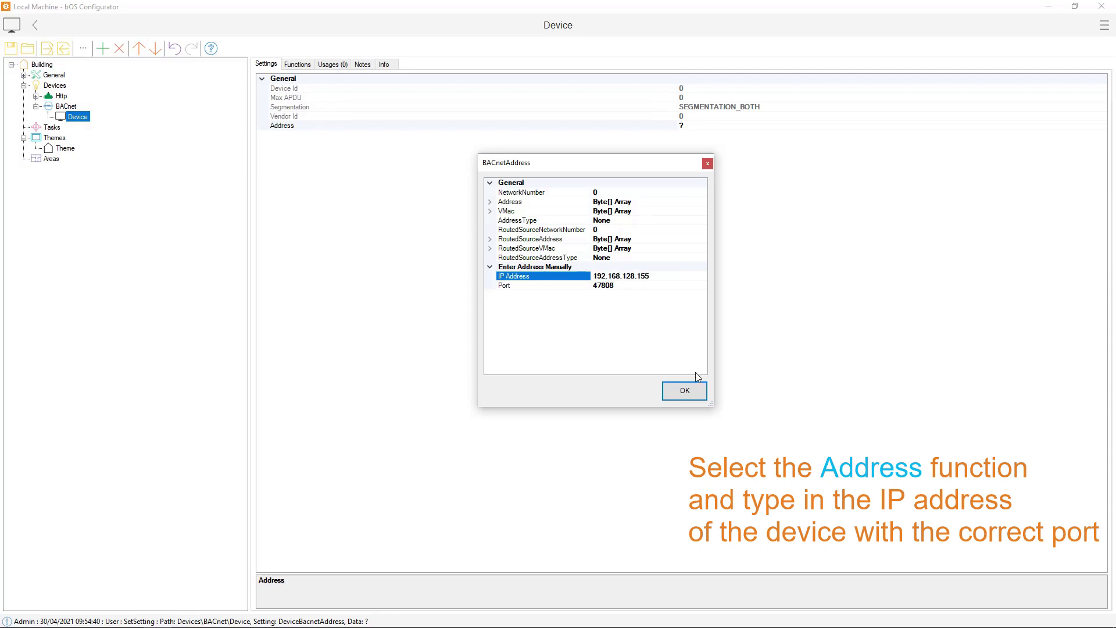
{"action": "left_click", "coordinate": [687, 390]}
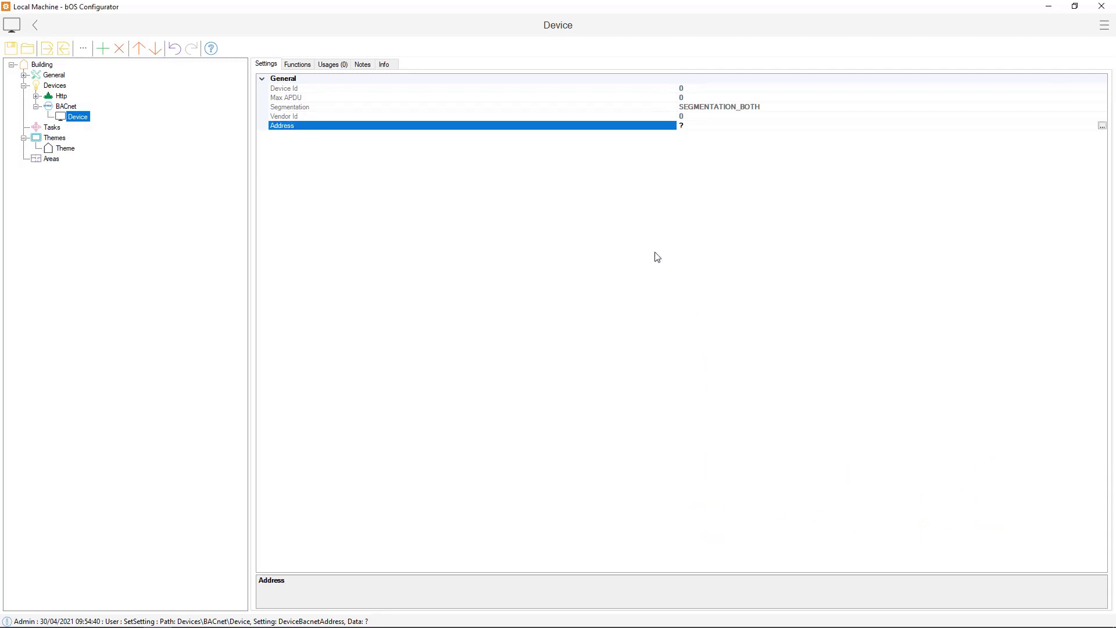
- Run the device's Get BACnet objects function and look through the nodes retrieved under it
{"action": "left_click", "coordinate": [301, 70]}
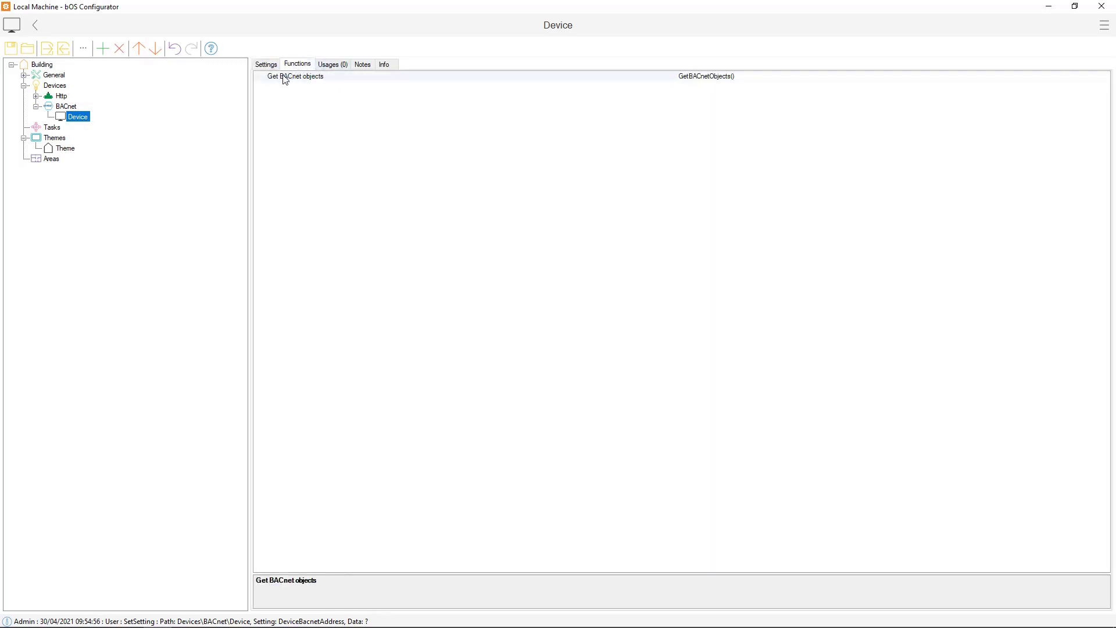
{"action": "left_click", "coordinate": [281, 77]}
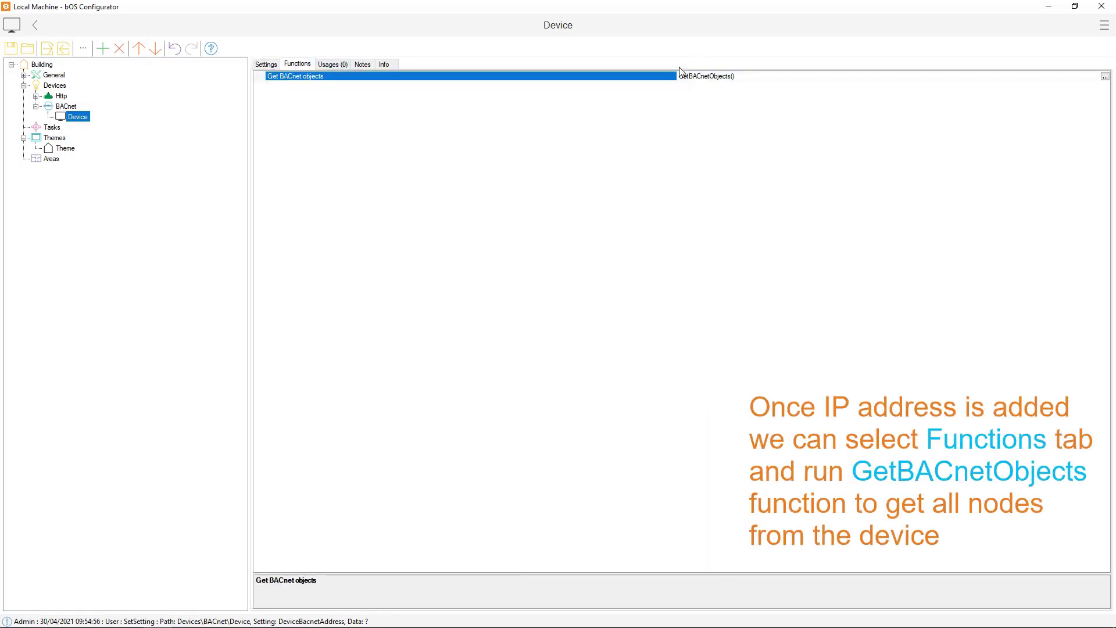
{"action": "left_click", "coordinate": [1105, 77]}
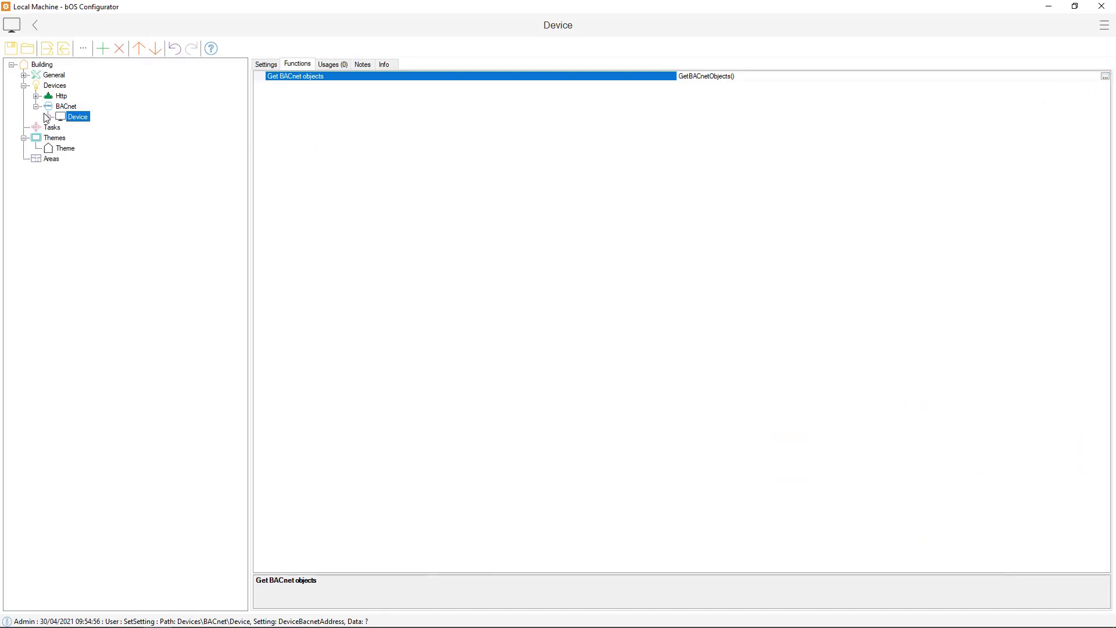
{"action": "left_click", "coordinate": [48, 116]}
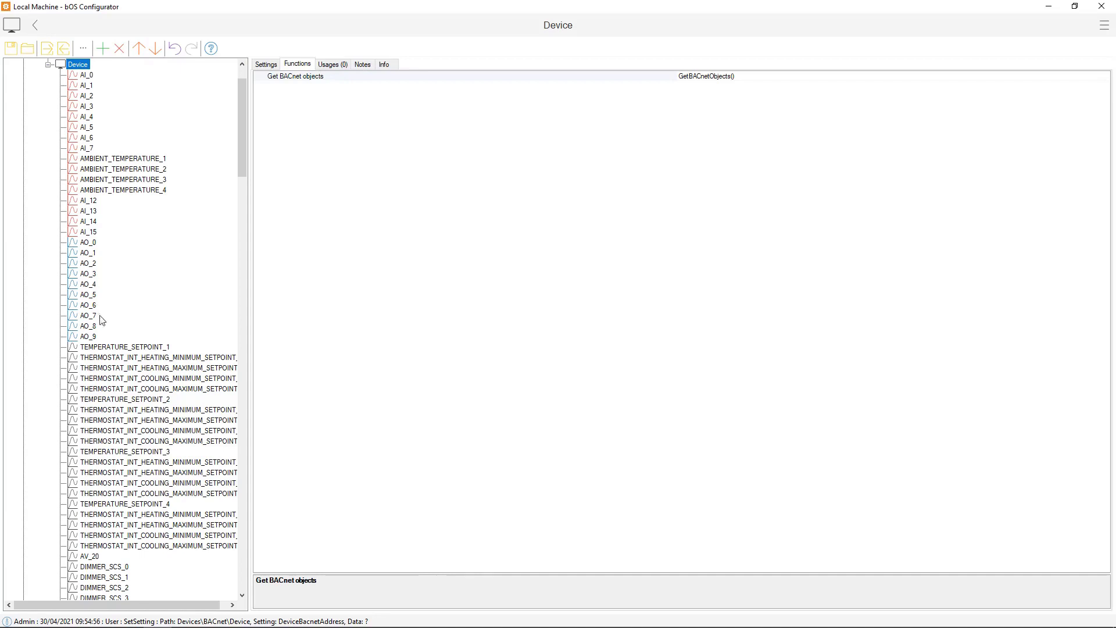
{"action": "scroll", "coordinate": [103, 326], "scroll_direction": "down", "scroll_amount": 9}
{"action": "scroll", "coordinate": [103, 332], "scroll_direction": "up", "scroll_amount": 11}
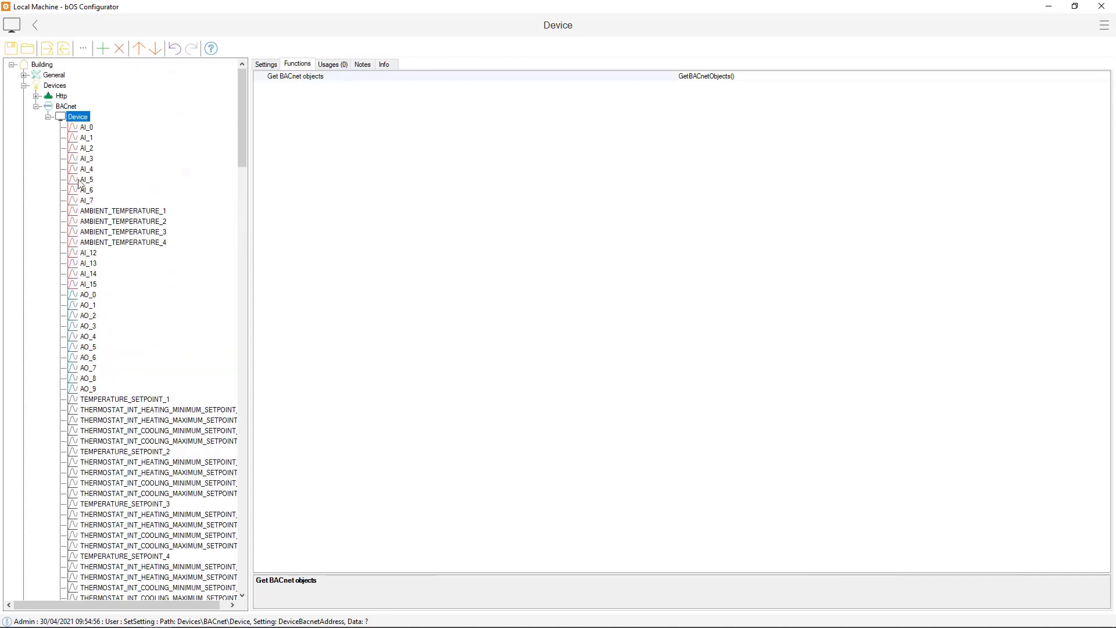
{"action": "left_click", "coordinate": [49, 117]}
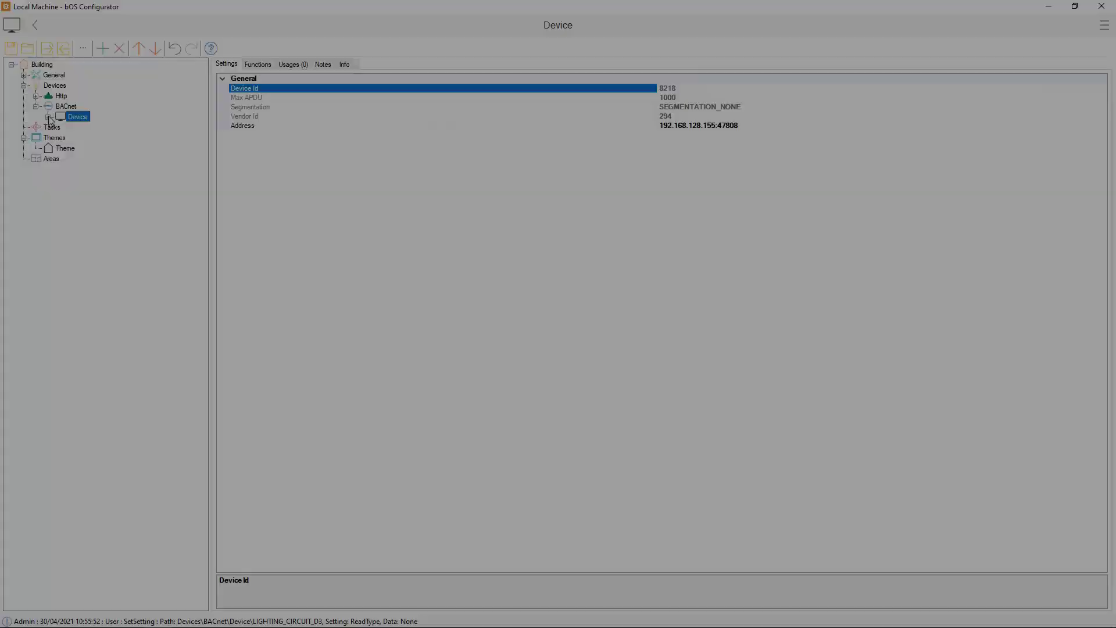
- Set the Read Type of the device's LIGHTING_CIRCUIT_D2 object to SubscribeCOV
{"action": "left_click", "coordinate": [48, 117]}
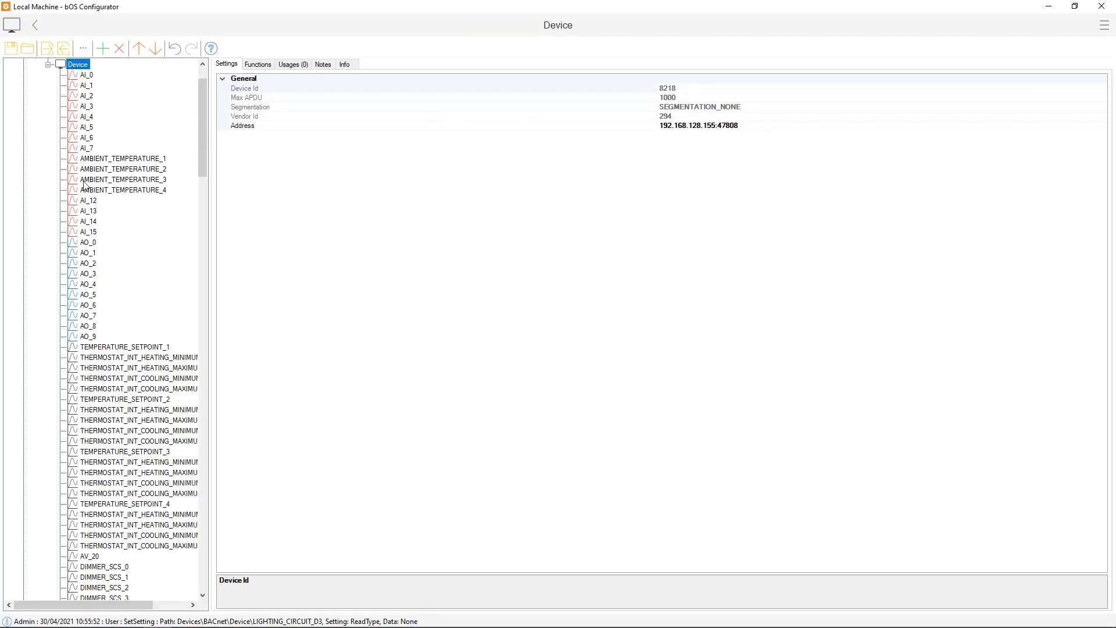
{"action": "scroll", "coordinate": [114, 454], "scroll_direction": "down", "scroll_amount": 20}
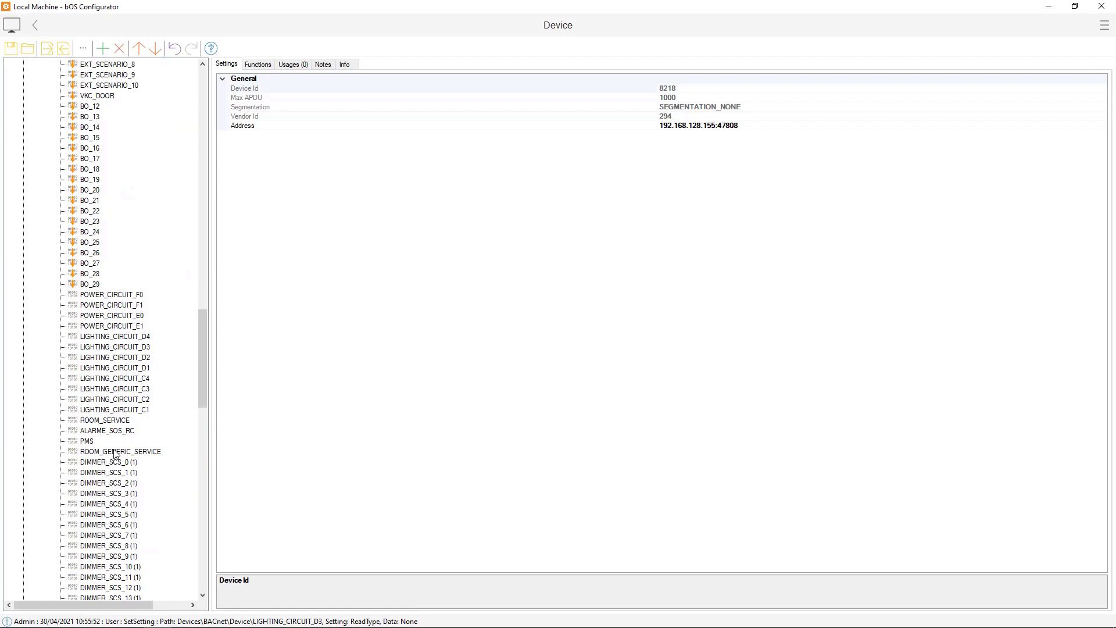
{"action": "left_click", "coordinate": [109, 358]}
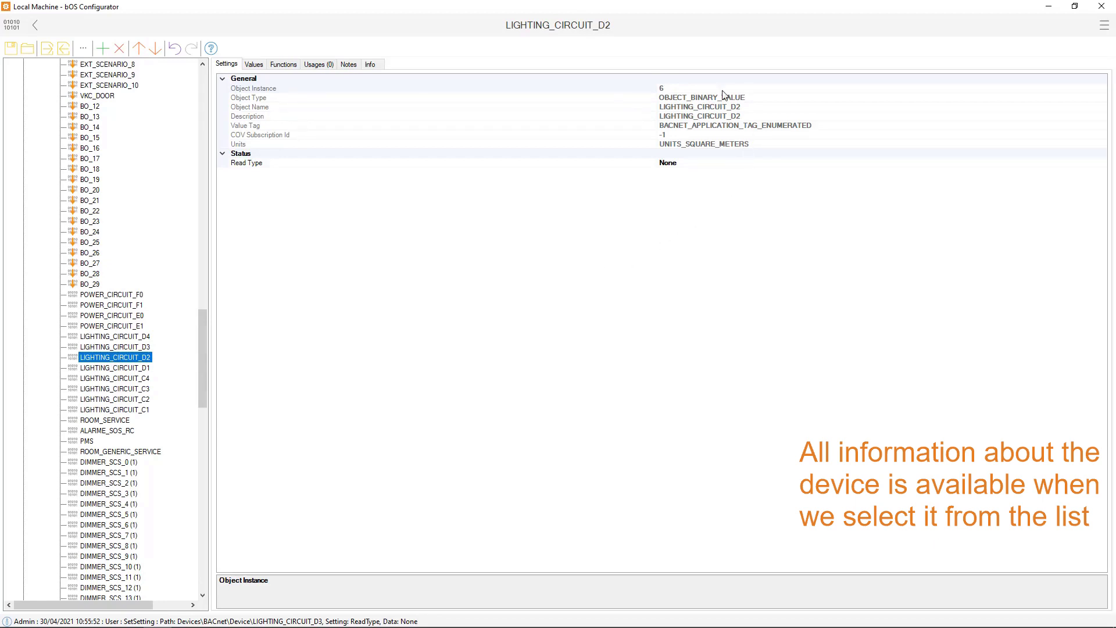
{"action": "left_click", "coordinate": [254, 163]}
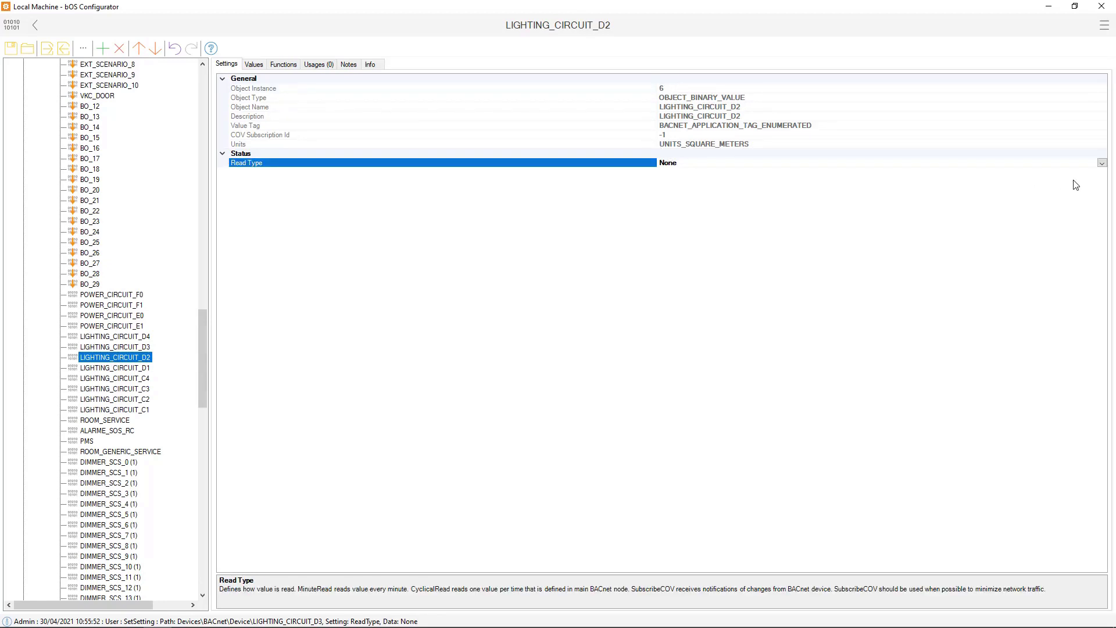
{"action": "left_click", "coordinate": [1101, 162]}
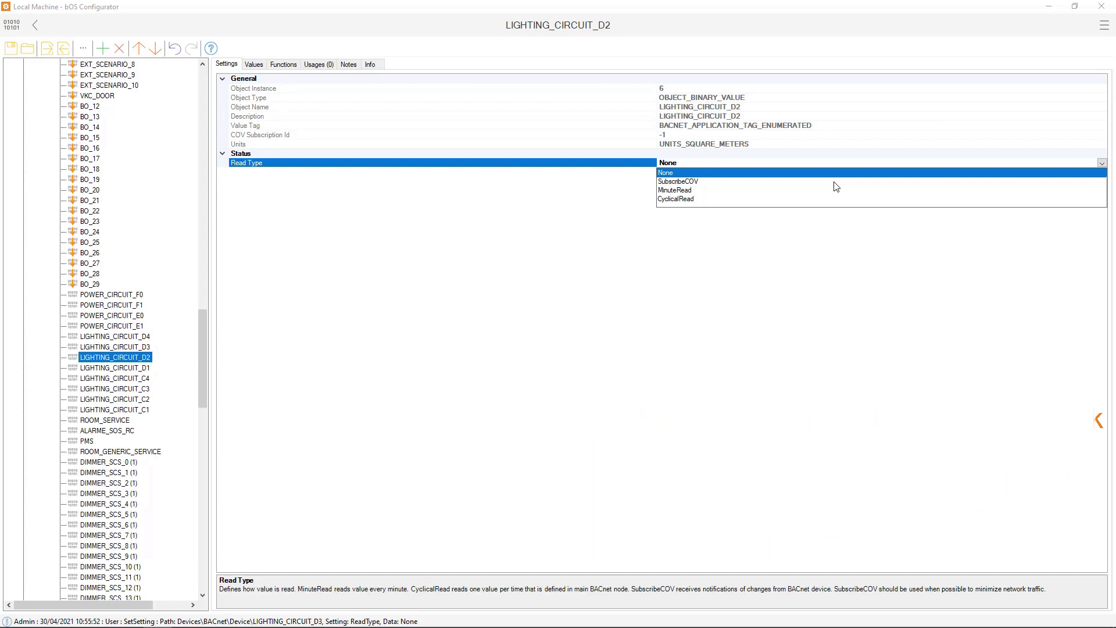
{"action": "left_click", "coordinate": [833, 182]}
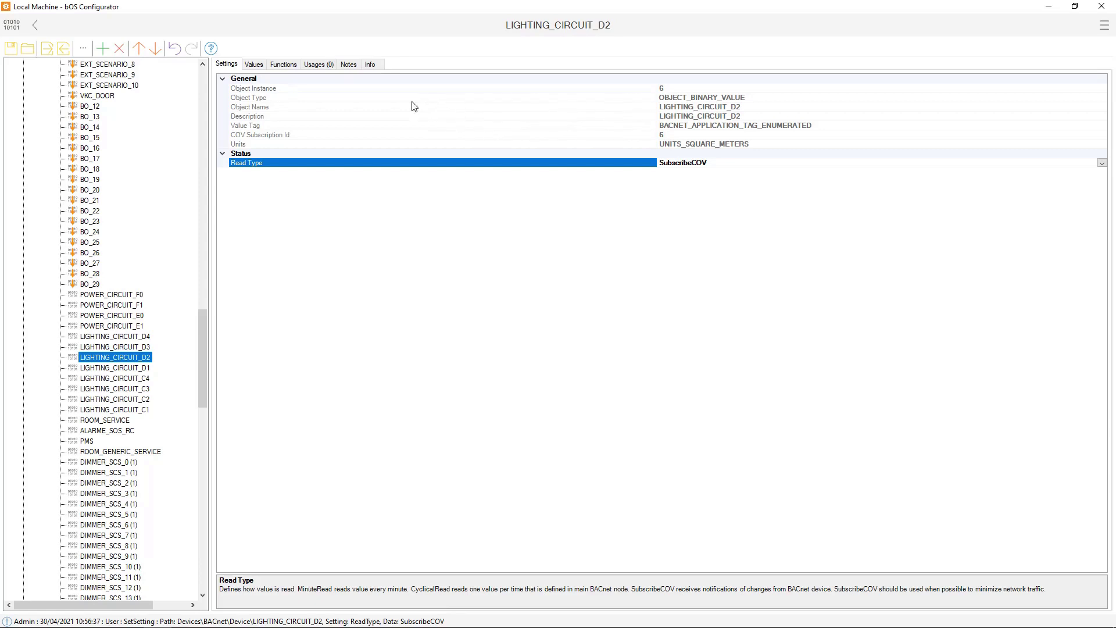
- Assign the Lamp template to the Value entry of LIGHTING_CIRCUIT_D2
{"action": "left_click", "coordinate": [254, 64]}
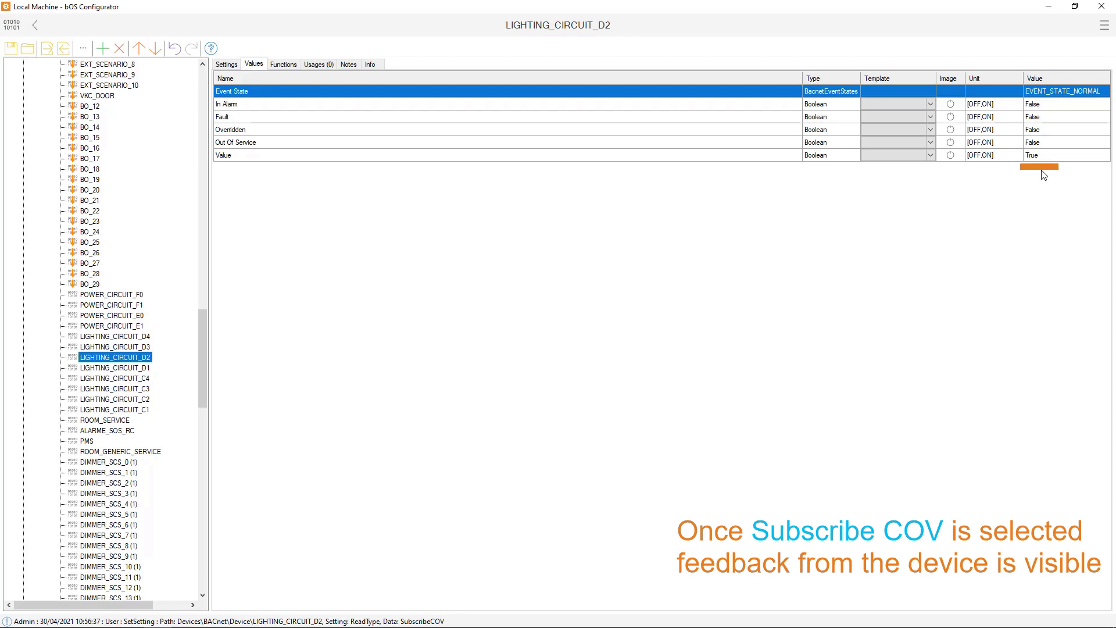
{"action": "left_click", "coordinate": [912, 158]}
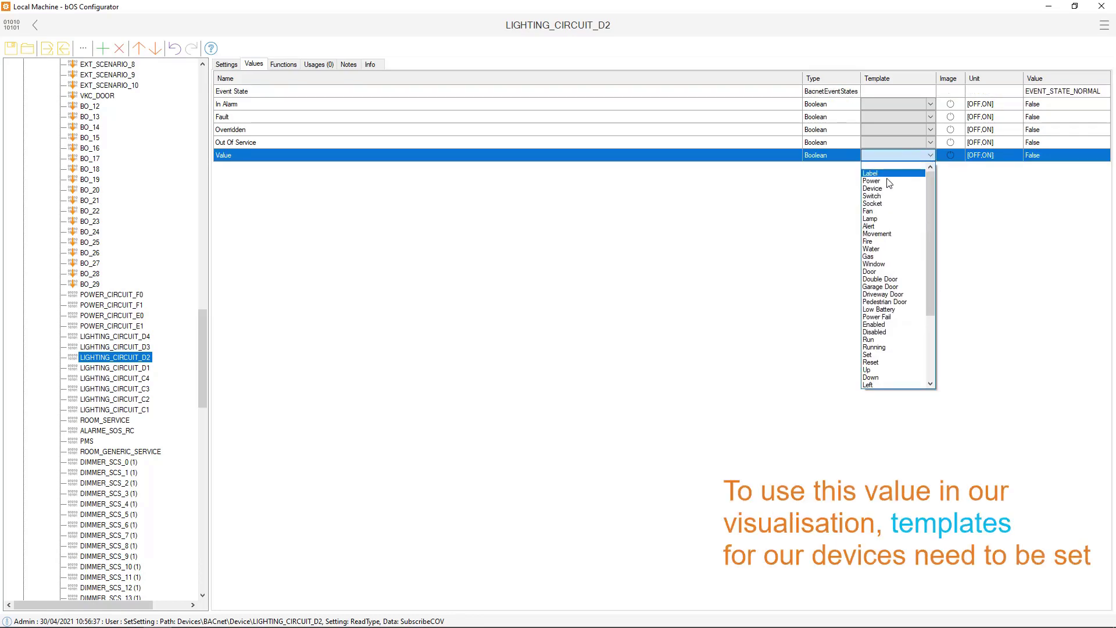
{"action": "left_click", "coordinate": [874, 219]}
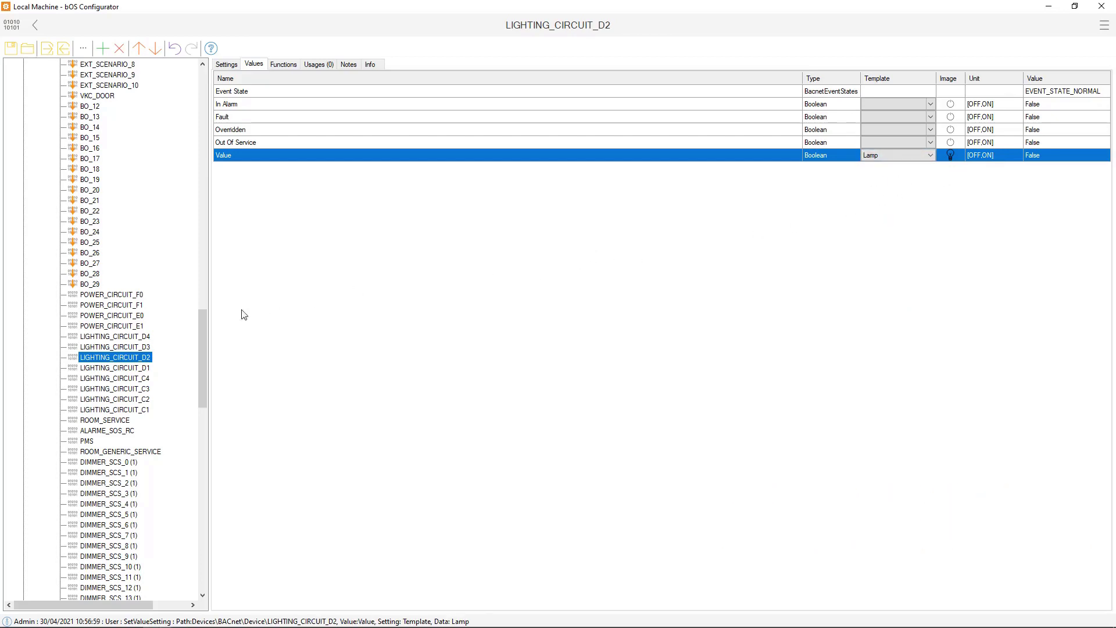
- Rename the LIGHTING_CIRCUIT_D2 node as Bed side left
{"action": "right_click", "coordinate": [128, 360]}
{"action": "left_click", "coordinate": [154, 401]}
{"action": "type", "text": "Bed side left"}
{"action": "key", "text": "Return"}
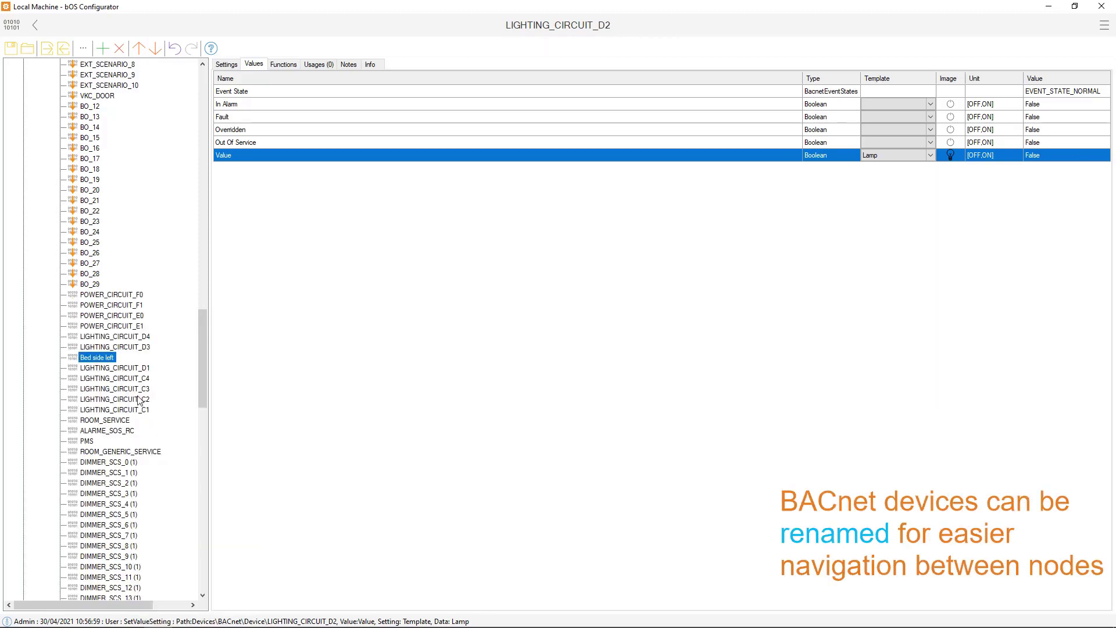
- Assign the Lamp template to LIGHTING_CIRCUIT_D1's Value entry and rename the node as Bed side right
{"action": "left_click", "coordinate": [132, 369]}
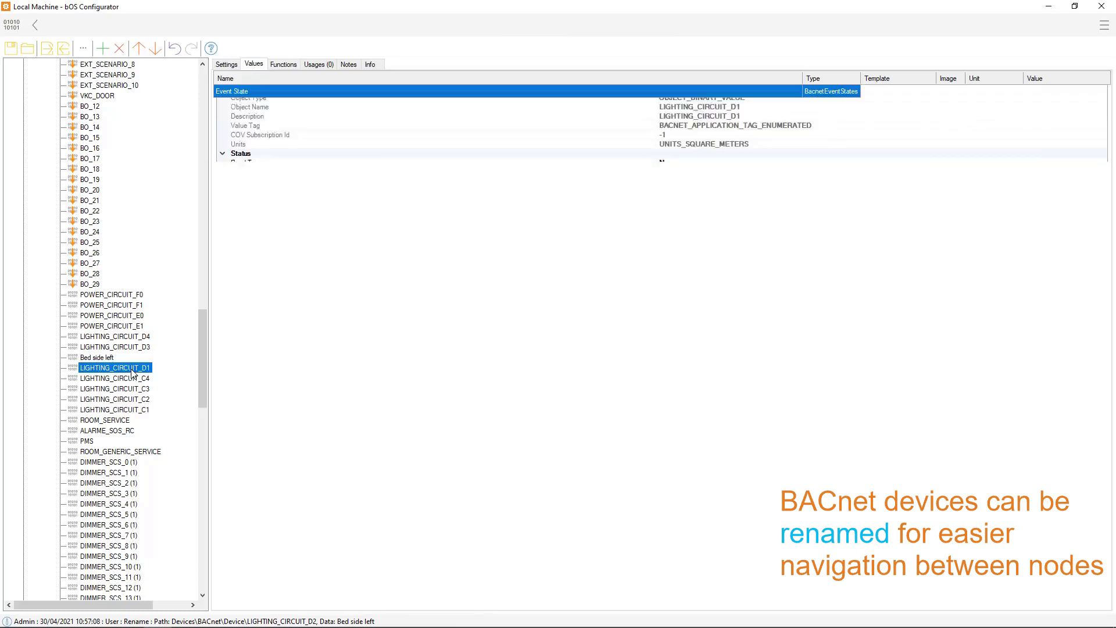
{"action": "left_click", "coordinate": [930, 156]}
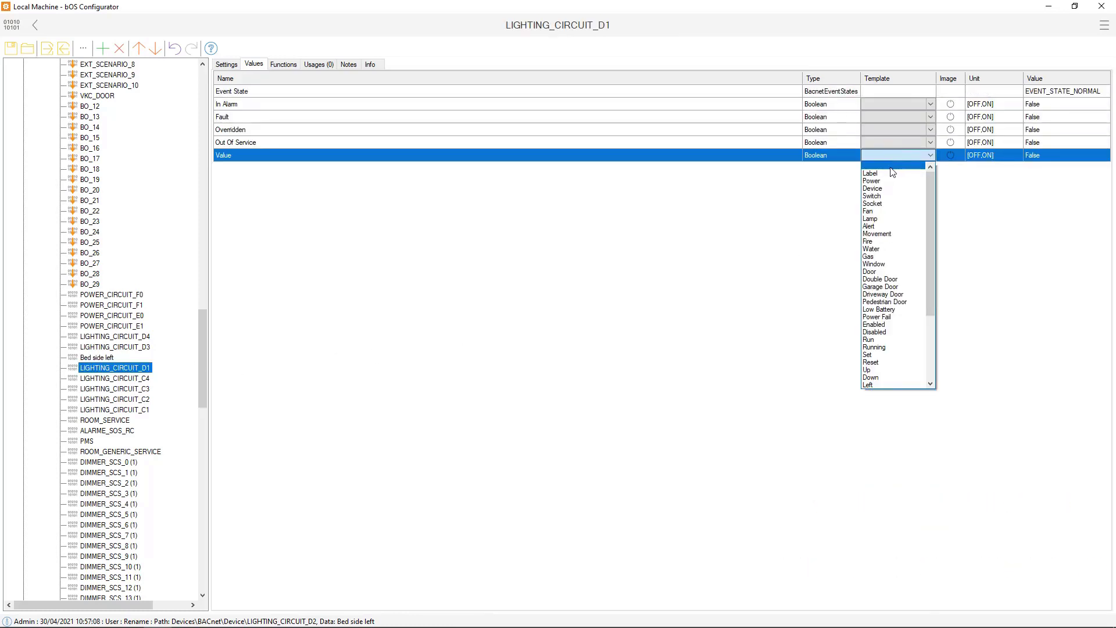
{"action": "left_click", "coordinate": [890, 225]}
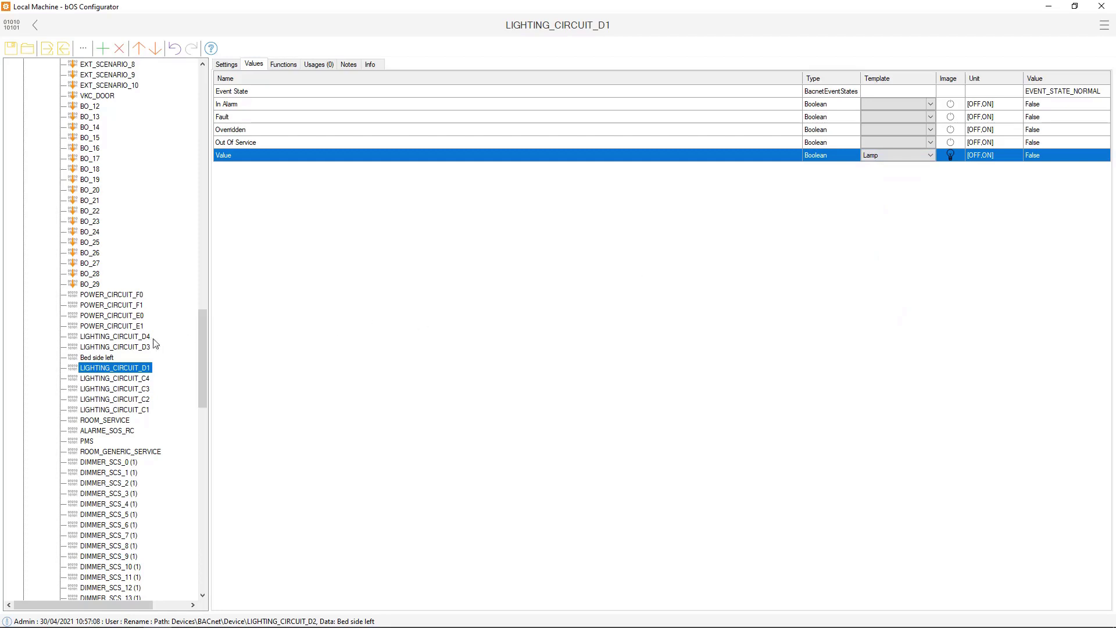
{"action": "right_click", "coordinate": [104, 369]}
{"action": "left_click", "coordinate": [132, 404]}
{"action": "type", "text": "Bed side right"}
{"action": "key", "text": "Return"}
- Rename LIGHTING_CIRCUIT_C3 as Living room and LIGHTING_CIRCUIT_C2 as Hallway
{"action": "key", "text": "Down"}
{"action": "right_click", "coordinate": [117, 388]}
{"action": "left_click", "coordinate": [162, 404]}
{"action": "type", "text": "Living room"}
{"action": "key", "text": "Return"}
{"action": "right_click", "coordinate": [126, 399]}
{"action": "left_click", "coordinate": [157, 408]}
{"action": "type", "text": "Hallway"}
{"action": "key", "text": "Return"}
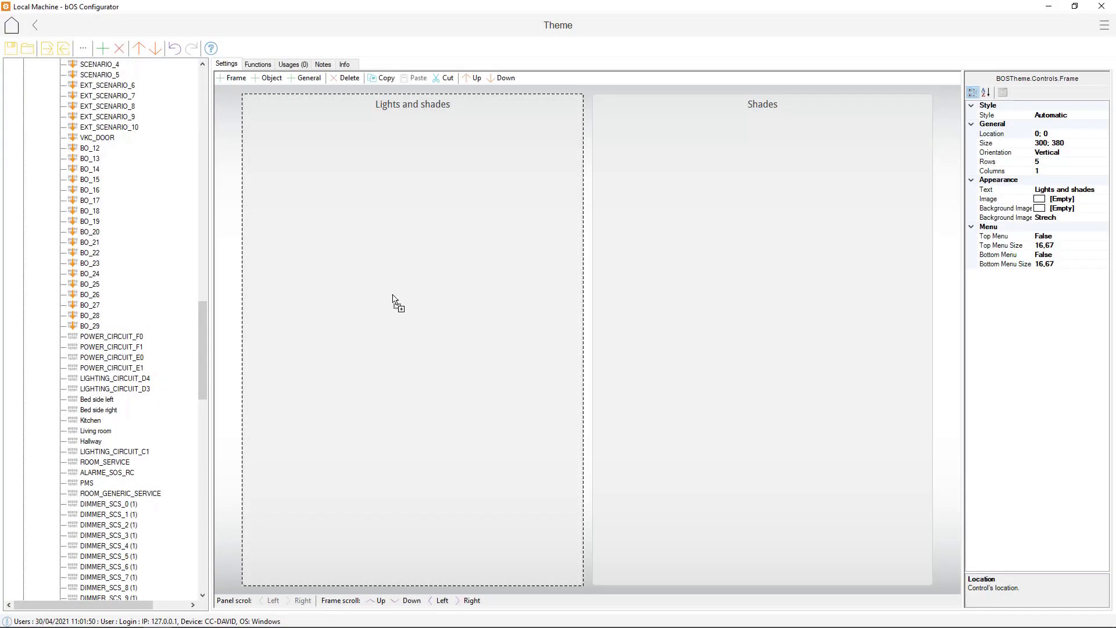
- Add the Bed side left node's Value (Boolean) control to the theme's Lights and shades frame and set its text to Bed side left
{"action": "left_click_drag", "start_coordinate": [393, 299], "coordinate": [393, 300]}
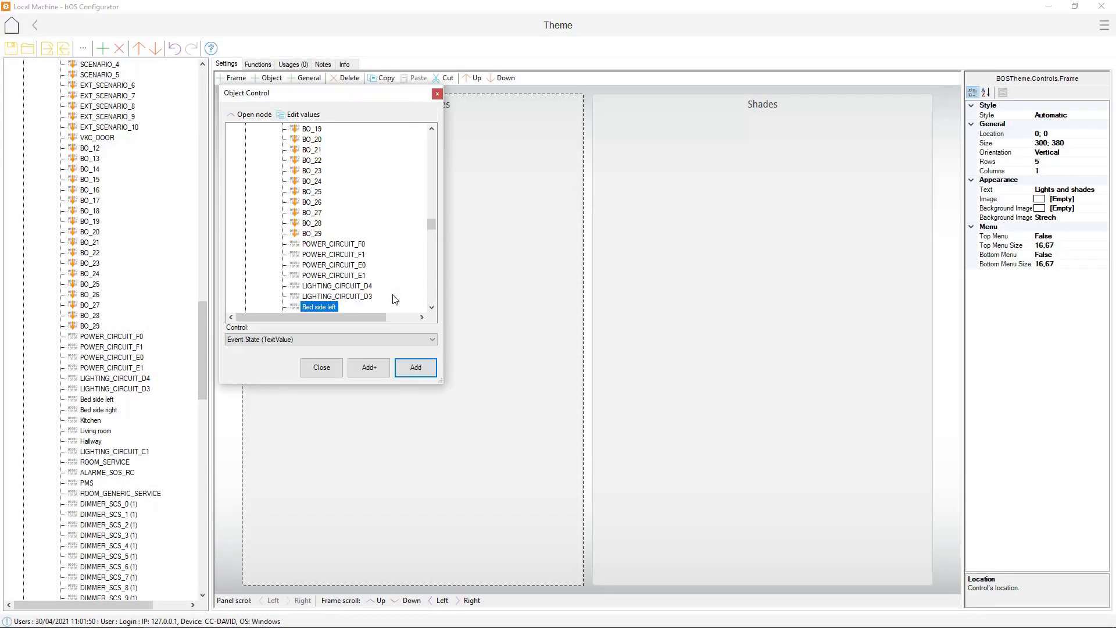
{"action": "left_click", "coordinate": [247, 340]}
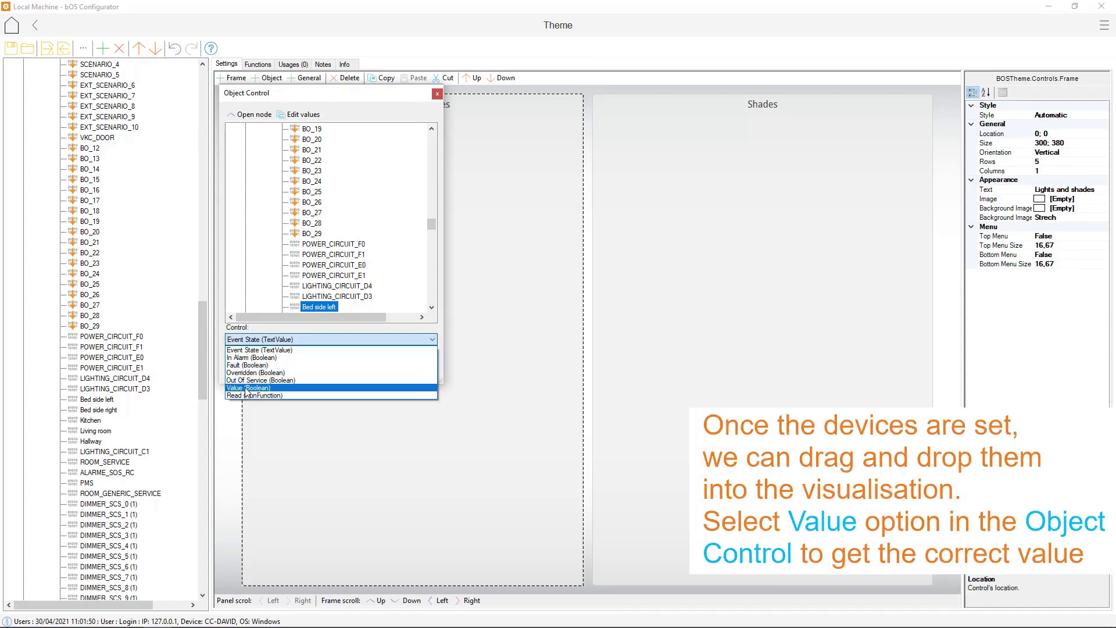
{"action": "left_click", "coordinate": [246, 388]}
{"action": "left_click", "coordinate": [416, 369]}
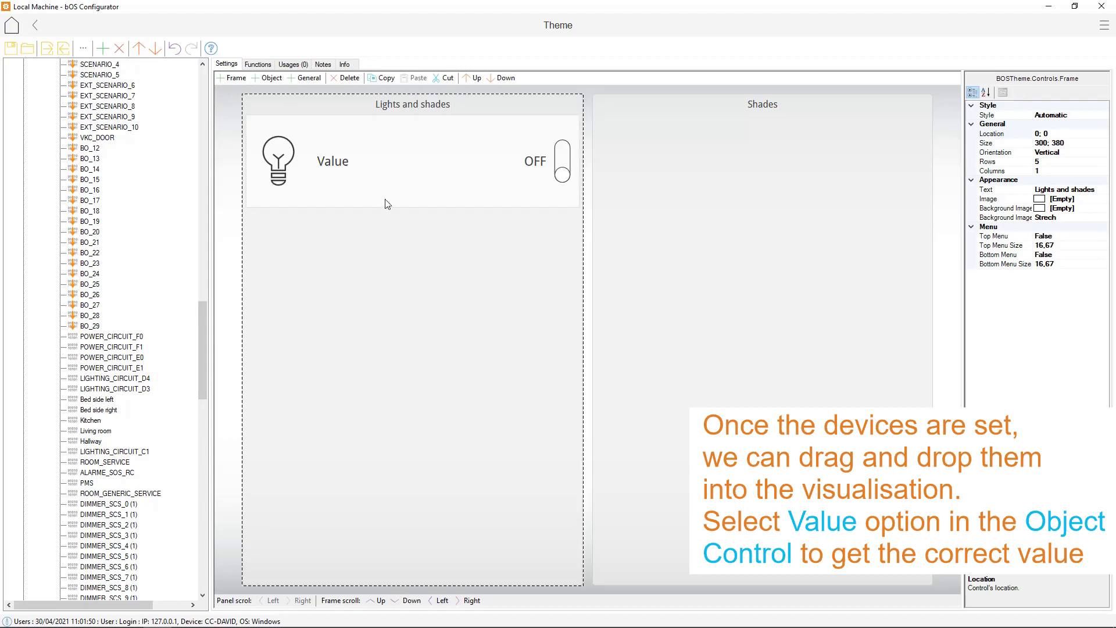
{"action": "left_click", "coordinate": [1062, 181]}
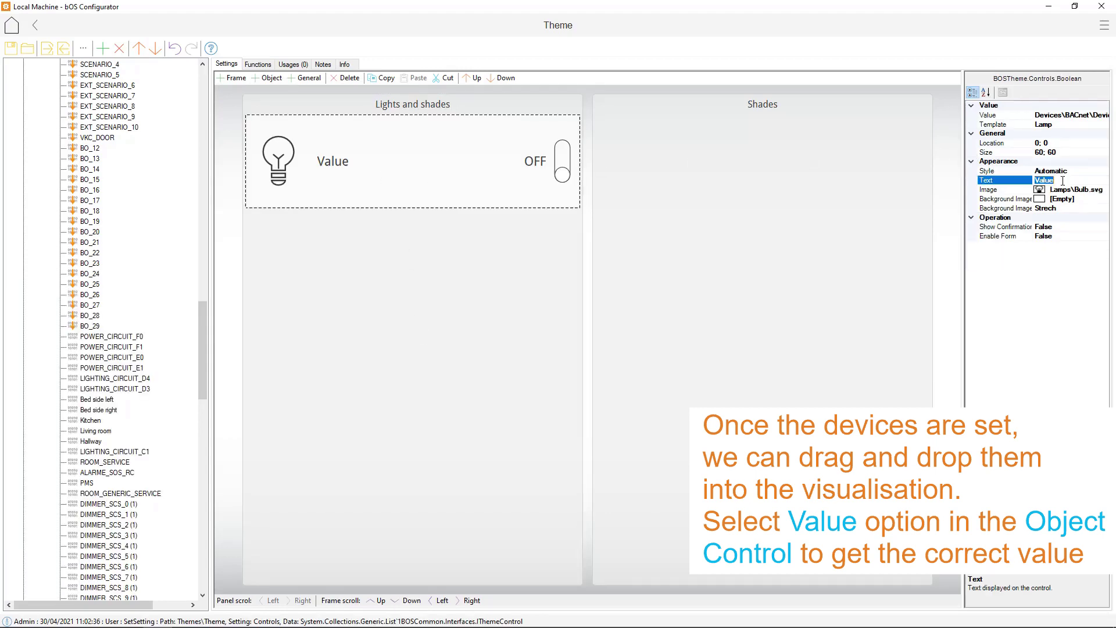
{"action": "type", "text": "Bed side lef"}
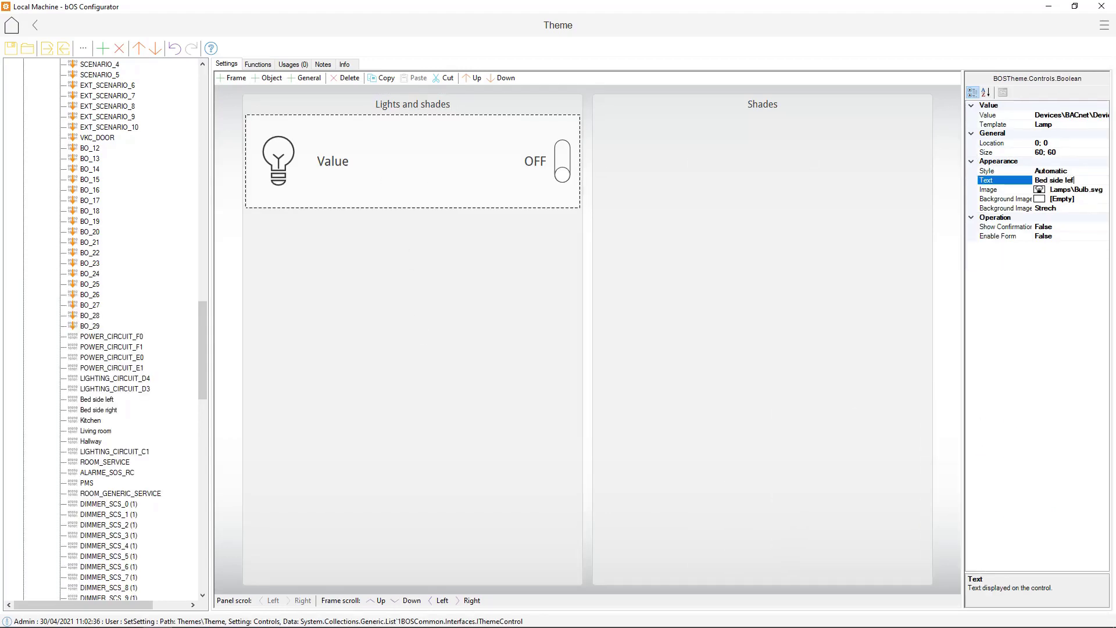
{"action": "type", "text": "t"}
{"action": "key", "text": "Return"}
- Add the Bed side right node's control to the Lights and shades frame and set its text to Bed side right
{"action": "left_click_drag", "start_coordinate": [65, 397], "coordinate": [407, 256]}
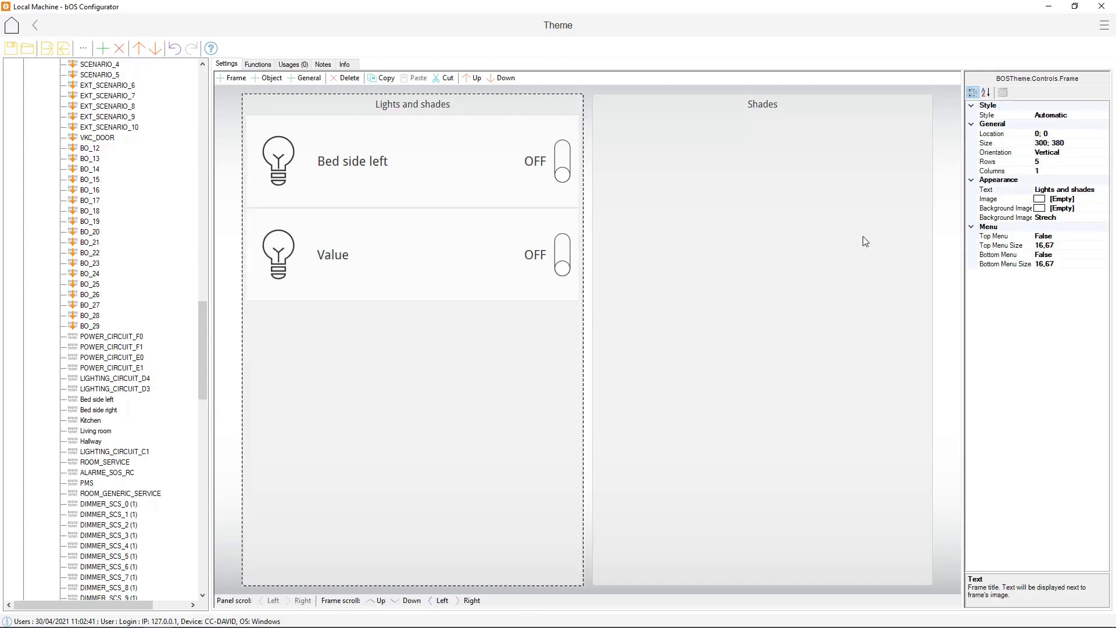
{"action": "left_click", "coordinate": [1062, 181]}
{"action": "type", "text": "Bed side right"}
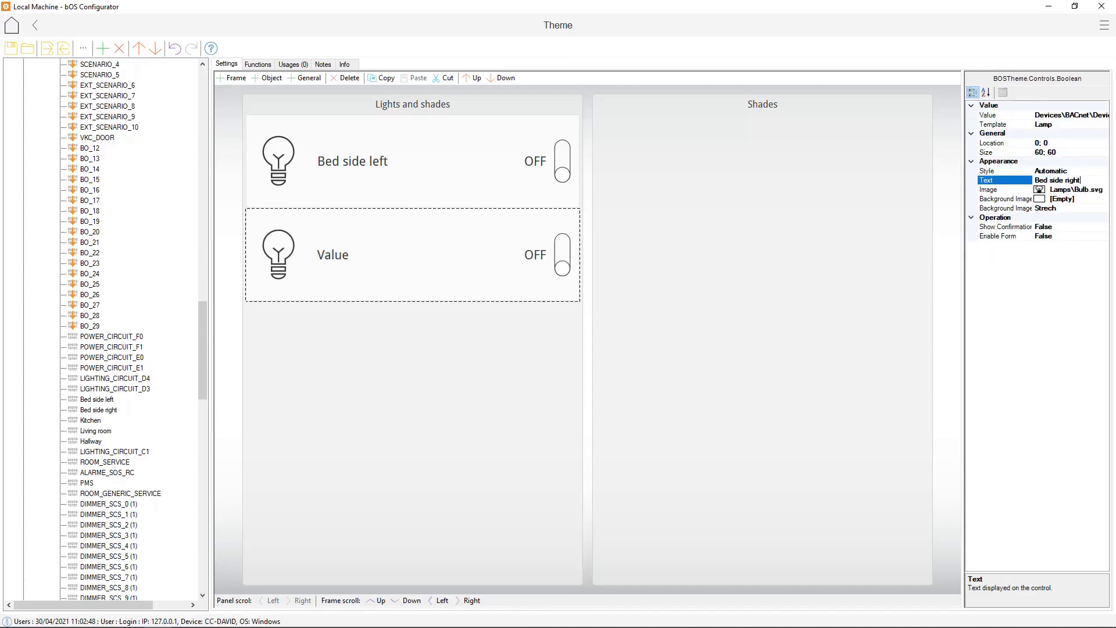
{"action": "key", "text": "Return"}
- Add the living room shade's control to the Shades frame and set its text to Living room right
{"action": "scroll", "coordinate": [110, 407], "scroll_direction": "down", "scroll_amount": 20}
{"action": "left_click_drag", "start_coordinate": [105, 344], "coordinate": [689, 227]}
{"action": "left_click", "coordinate": [430, 339]}
{"action": "left_click", "coordinate": [377, 372]}
{"action": "left_click", "coordinate": [430, 366]}
{"action": "left_click", "coordinate": [1064, 181]}
{"action": "type", "text": "Living room right"}
{"action": "key", "text": "Return"}
{"action": "left_click", "coordinate": [866, 331]}
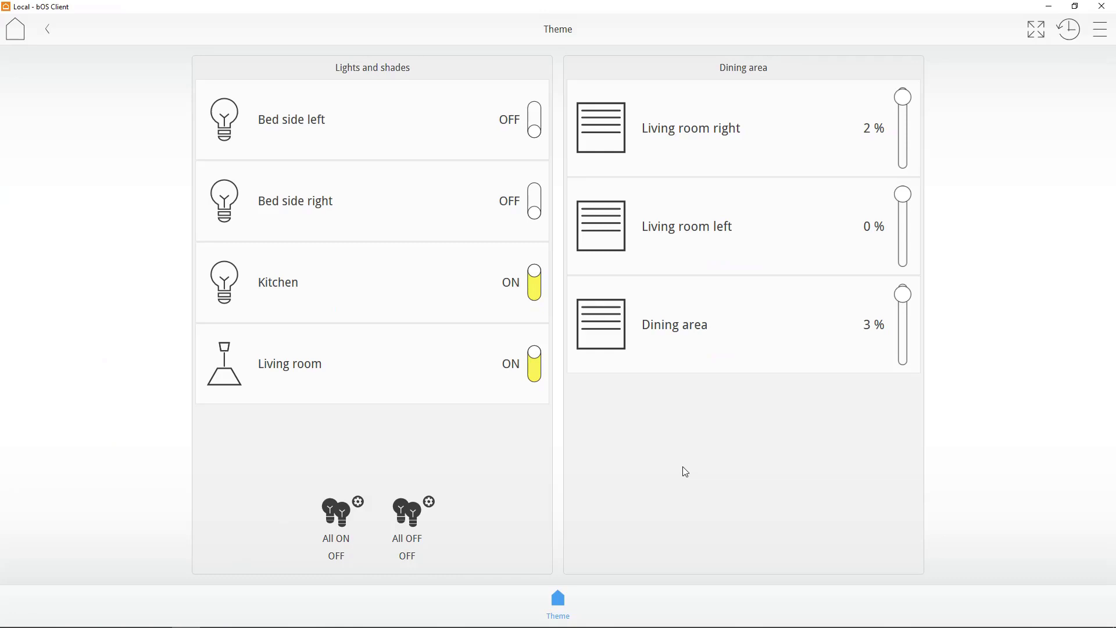
- In the bOS Client, switch on both bed side lamps and set the Living room left shade to 70 % and Living room right to 60 %
{"action": "left_click", "coordinate": [342, 119]}
{"action": "left_click", "coordinate": [381, 212]}
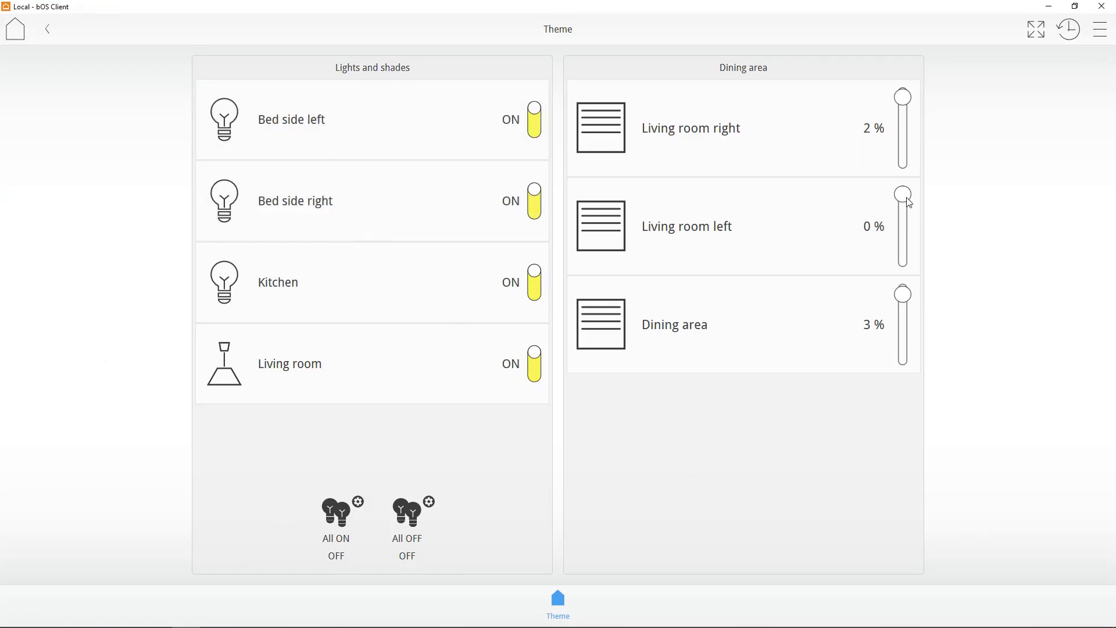
{"action": "left_click_drag", "start_coordinate": [910, 204], "coordinate": [911, 249]}
{"action": "left_click_drag", "start_coordinate": [907, 102], "coordinate": [908, 136]}
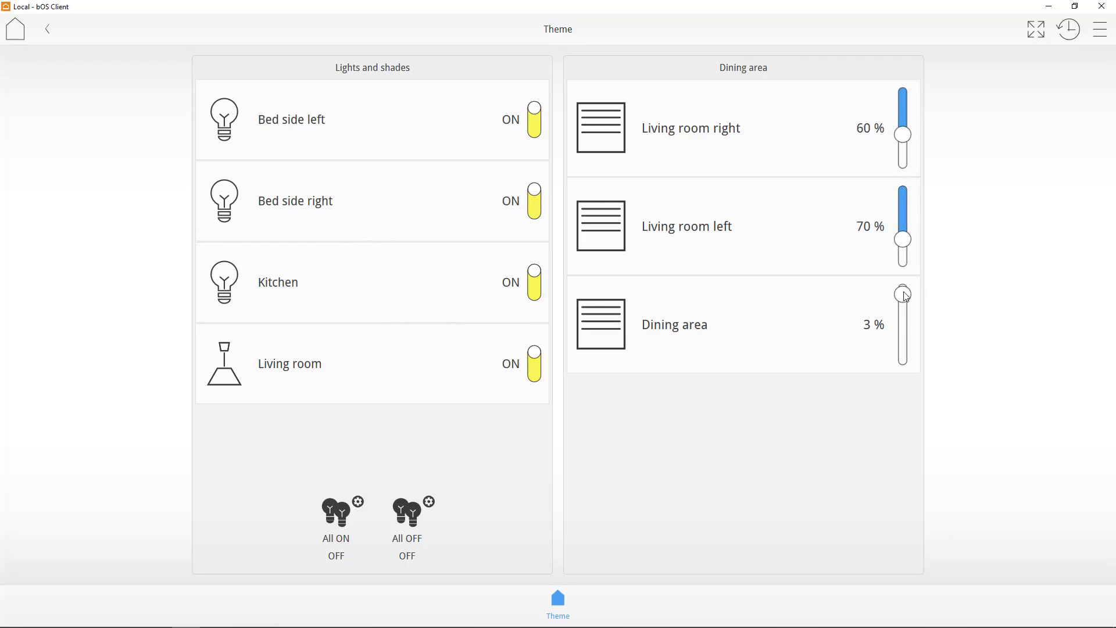
- Switch off the Living room and Bed side right lamps
{"action": "left_click", "coordinate": [327, 401]}
{"action": "left_click", "coordinate": [420, 209]}
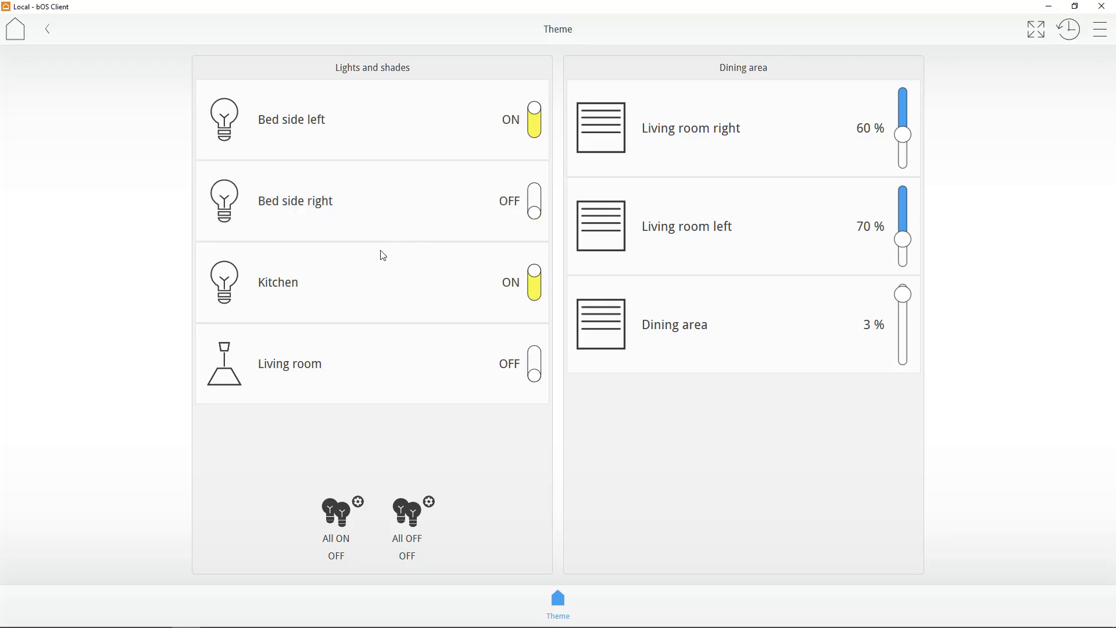